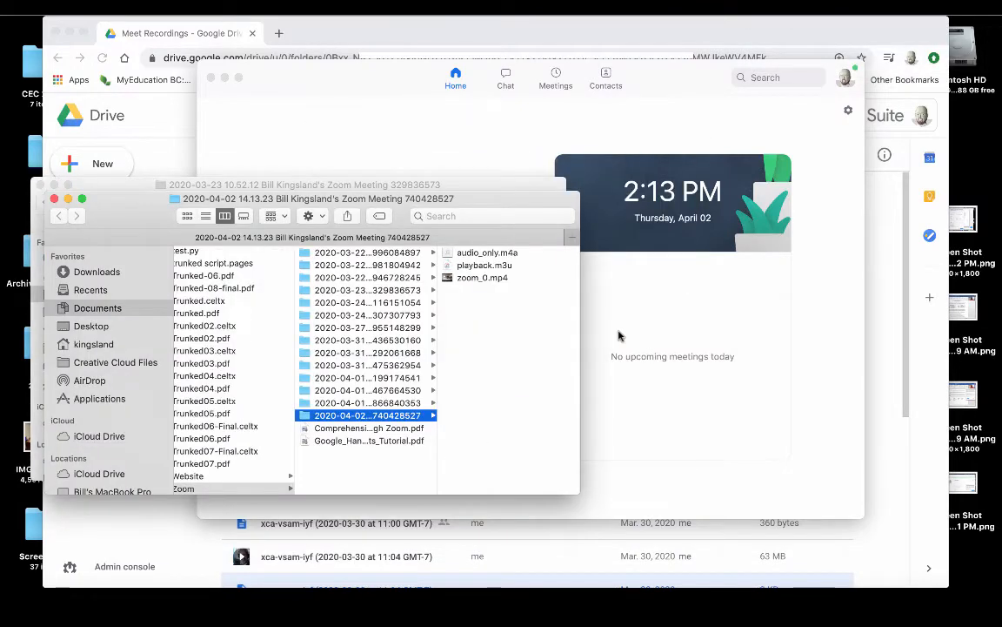
- Play the zoom_0.mp4 recording from the newest Zoom meeting folder to check it, and close the player
left_click(485, 279)
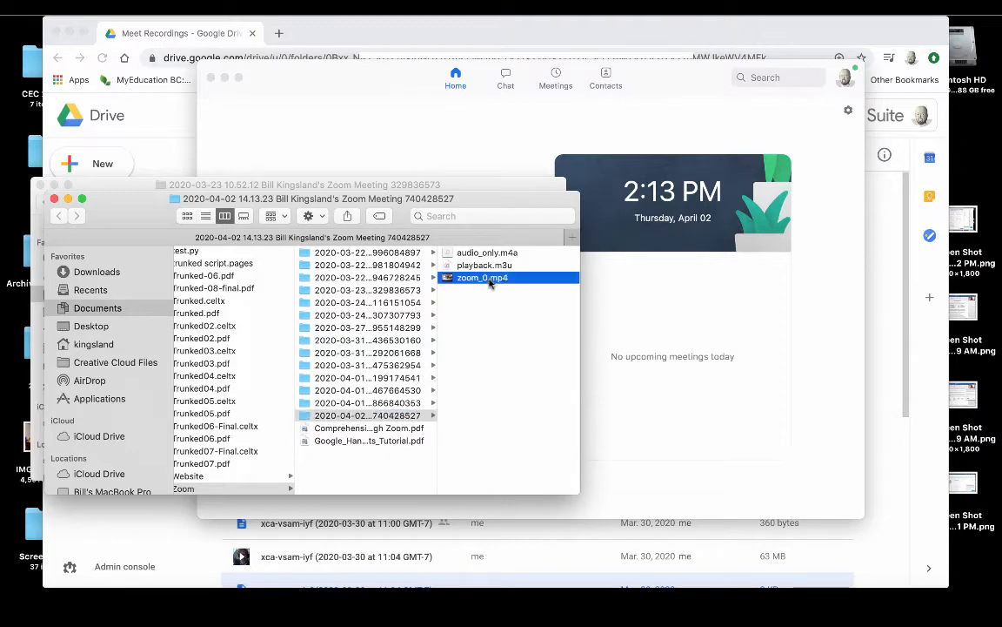
scroll(310, 370, "left", 5)
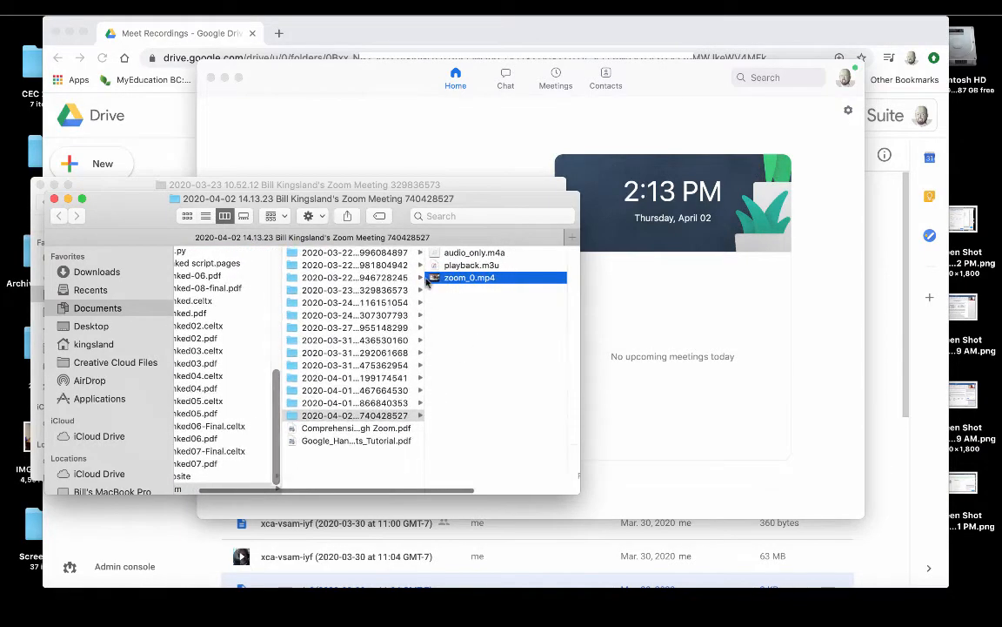
left_click_drag(470, 278, 503, 585)
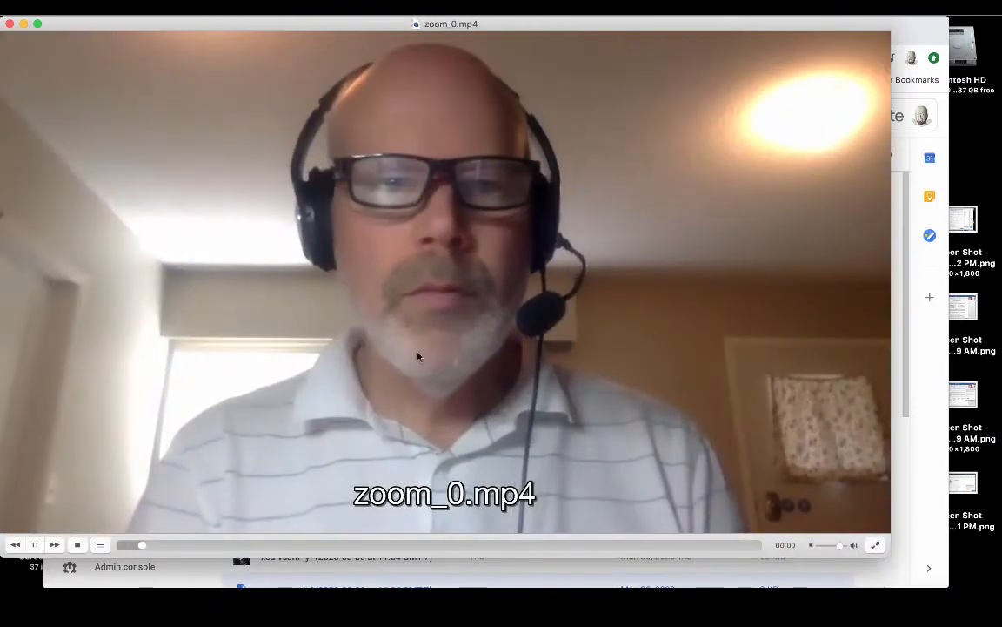
left_click(12, 25)
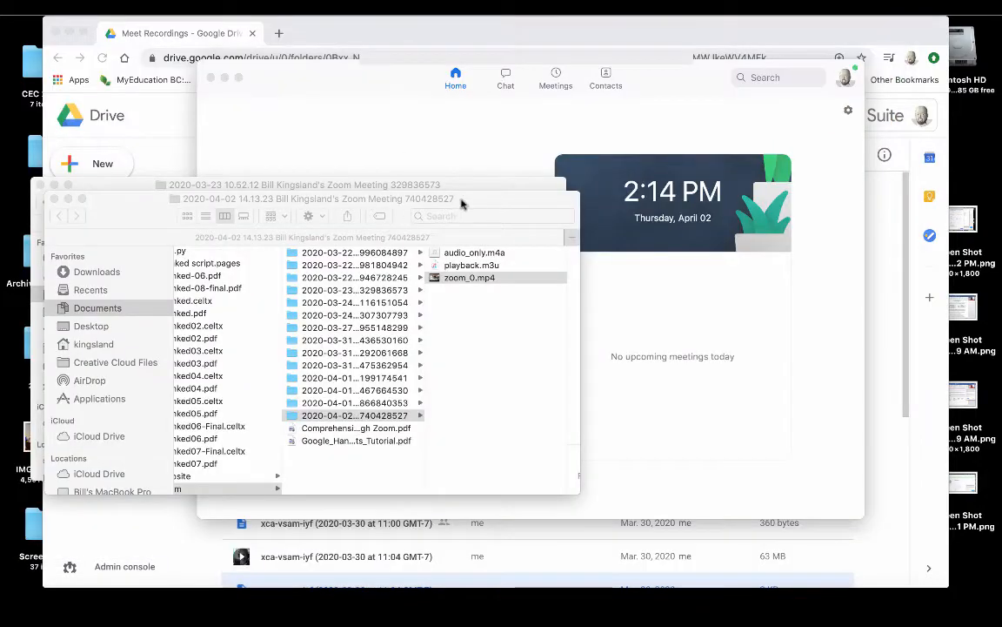
- Set the newest recording's Finder window aside and close the older recording's window and the Zoom window, leaving Google Drive in front
left_click_drag(439, 205, 210, 229)
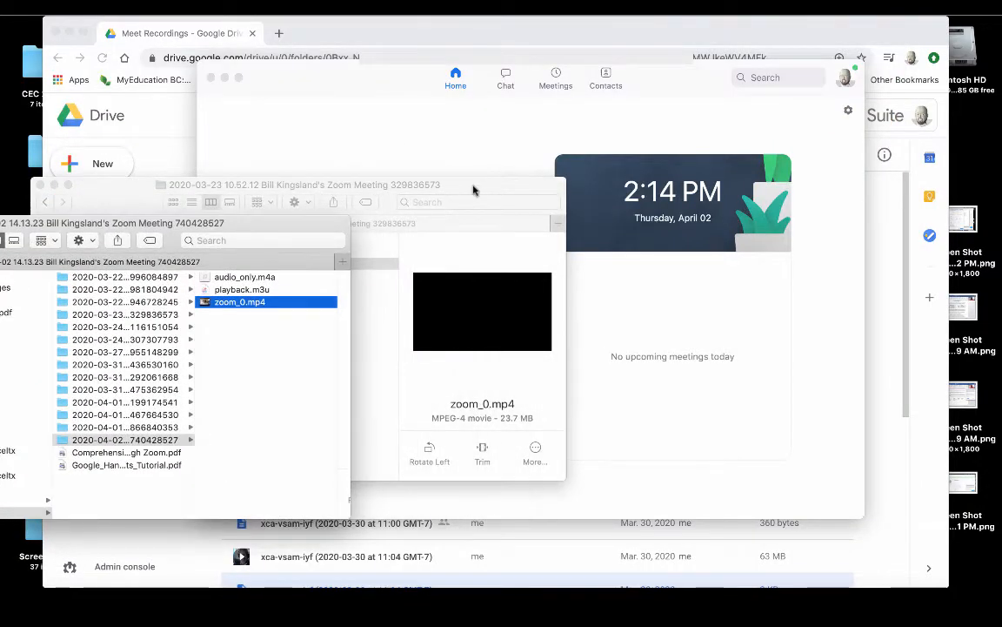
left_click(426, 181)
left_click(40, 184)
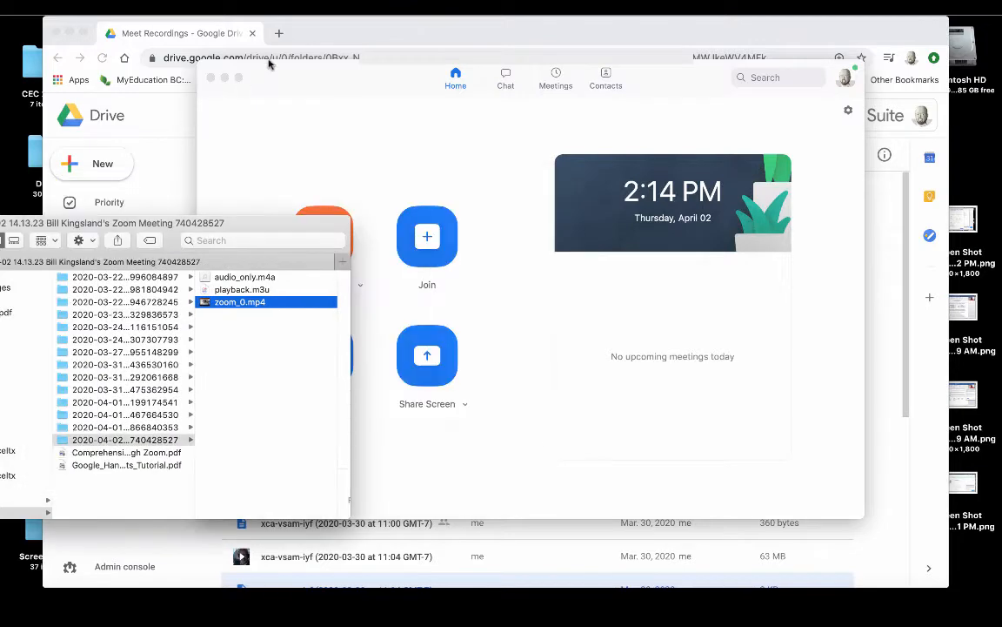
left_click(211, 78)
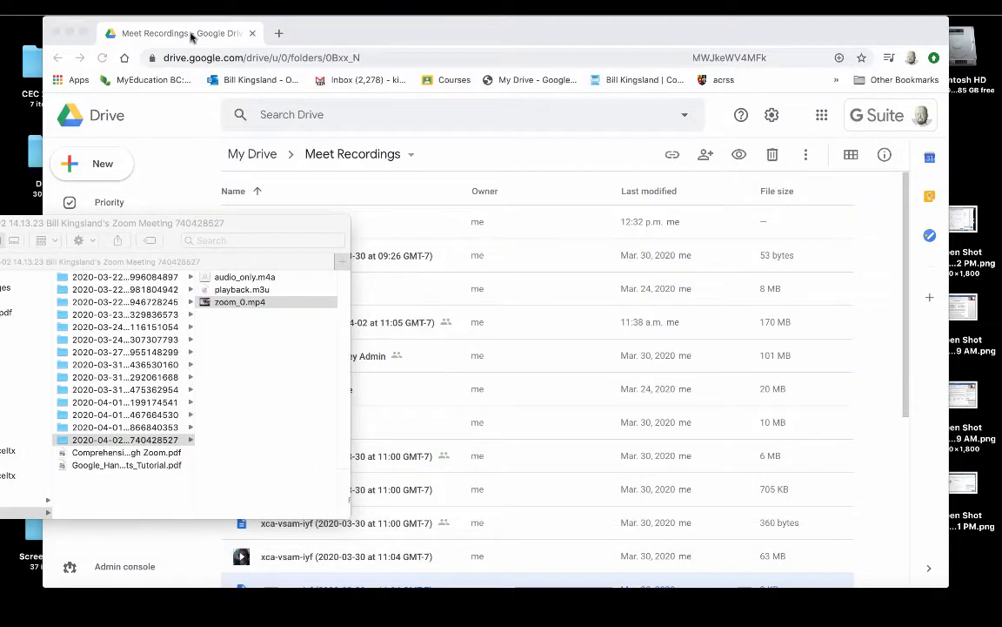
left_click(197, 39)
- Go to My Drive and open the Meet Recordings folder
left_click(251, 155)
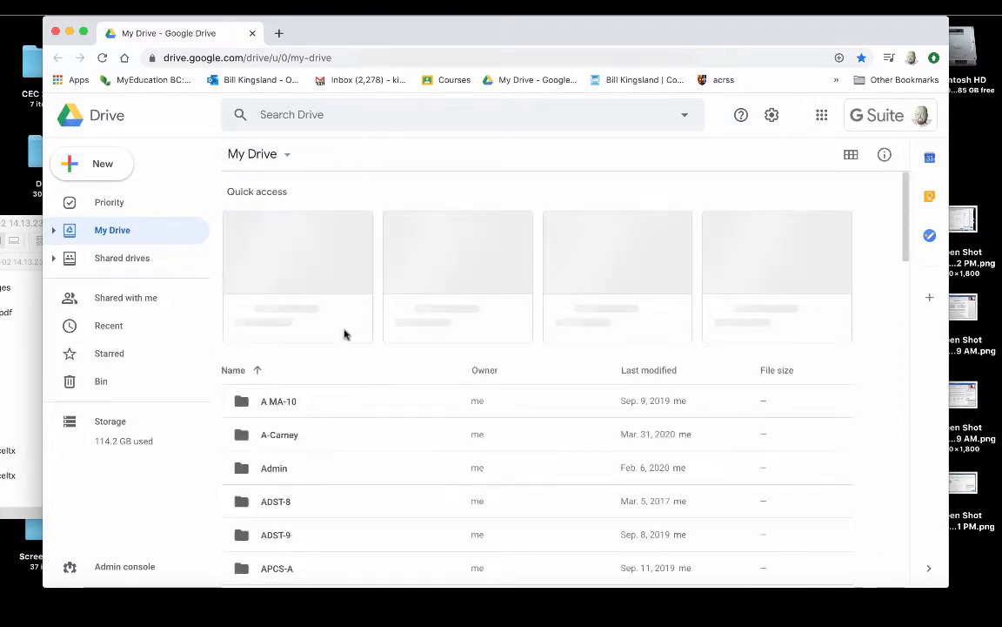
scroll(407, 384, "down", 20)
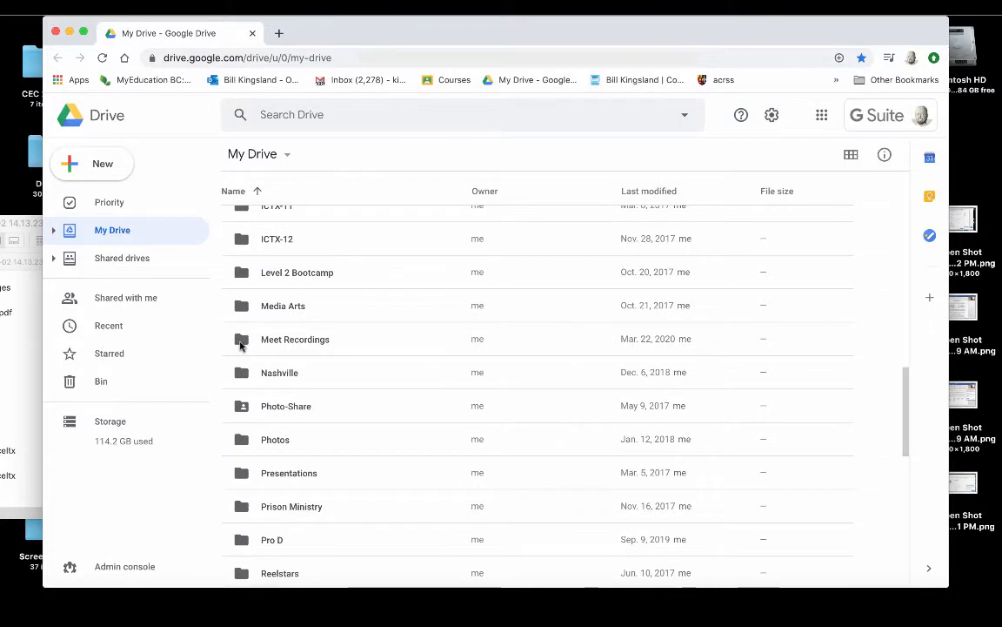
double_click(241, 341)
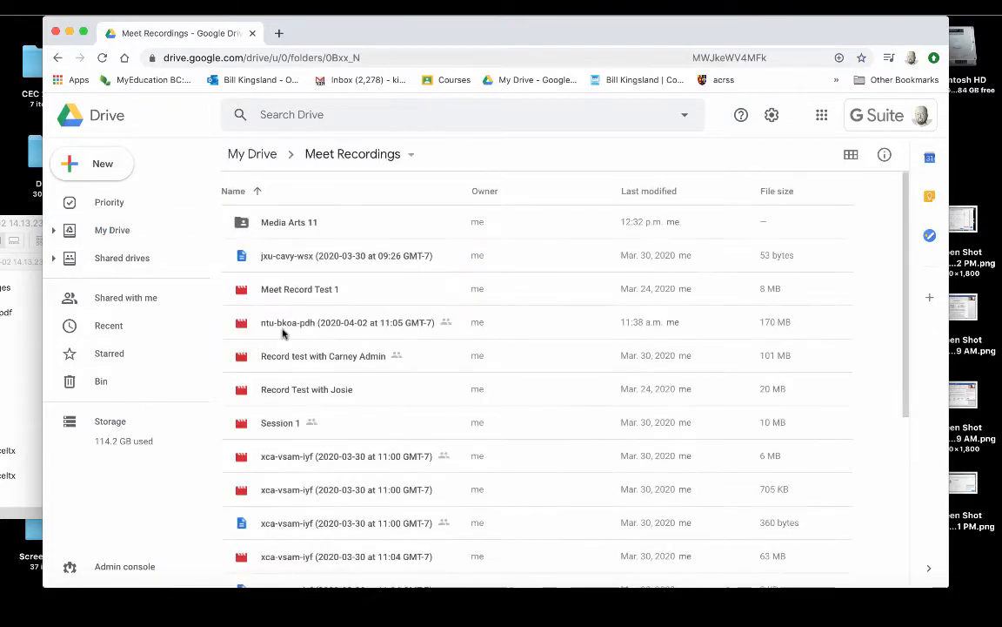
left_click(254, 154)
scroll(383, 451, "down", 10)
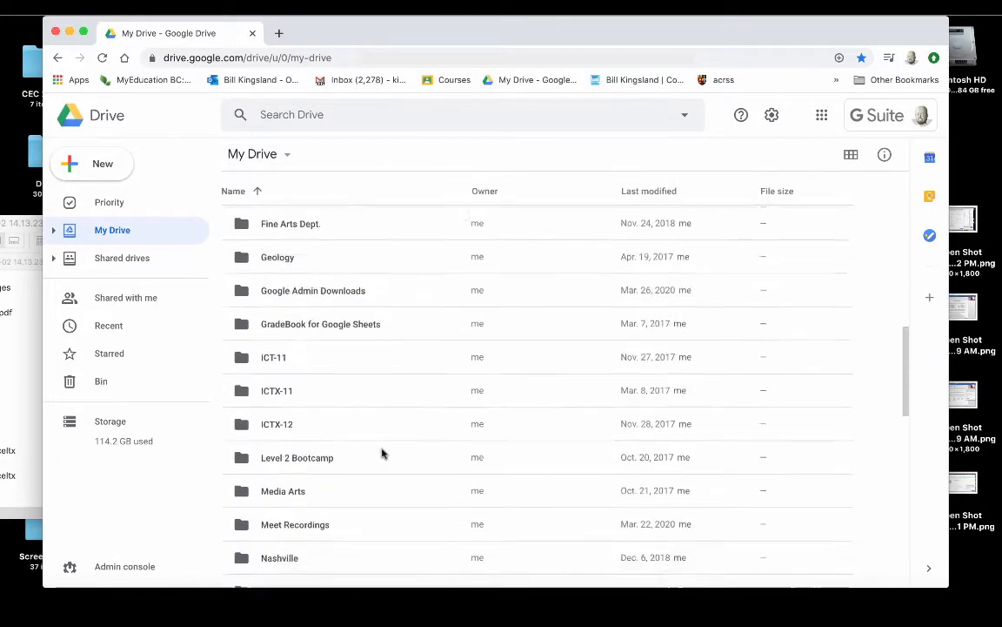
scroll(383, 452, "down", 1)
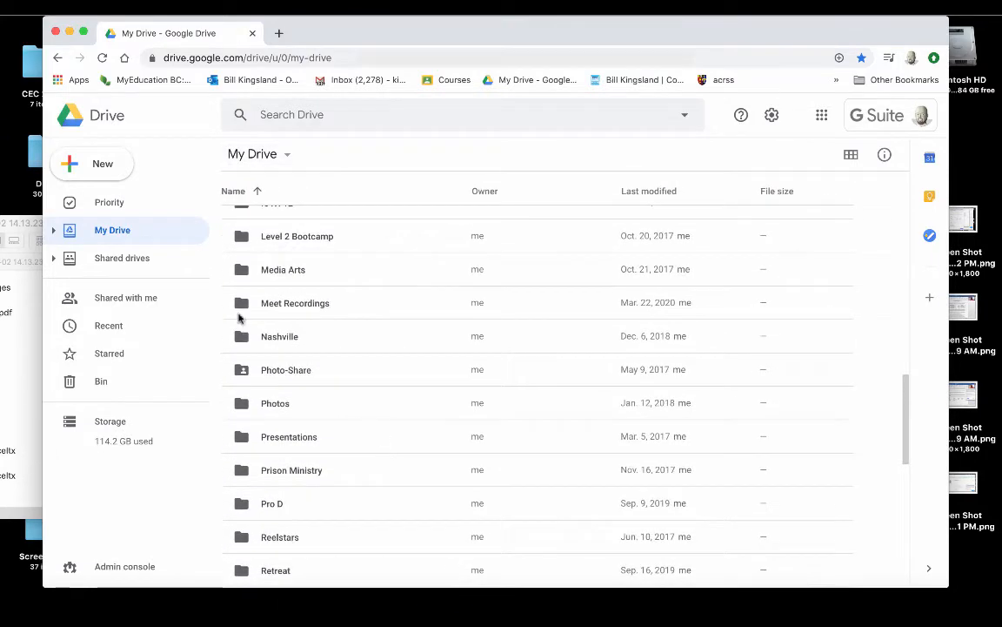
double_click(241, 308)
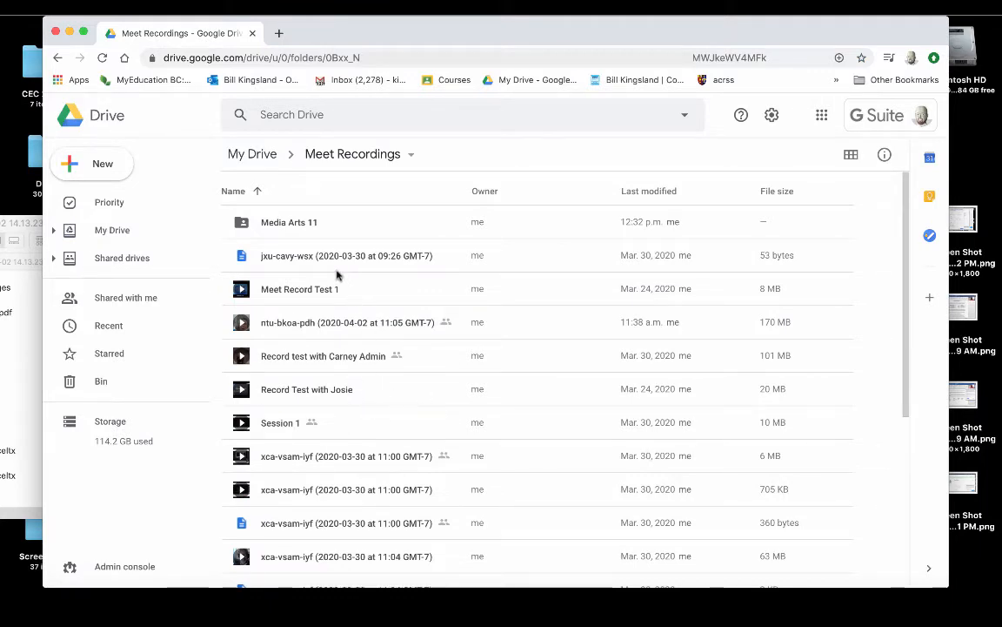
- Create a new folder named Media Arts 10 inside Meet Recordings
left_click(108, 171)
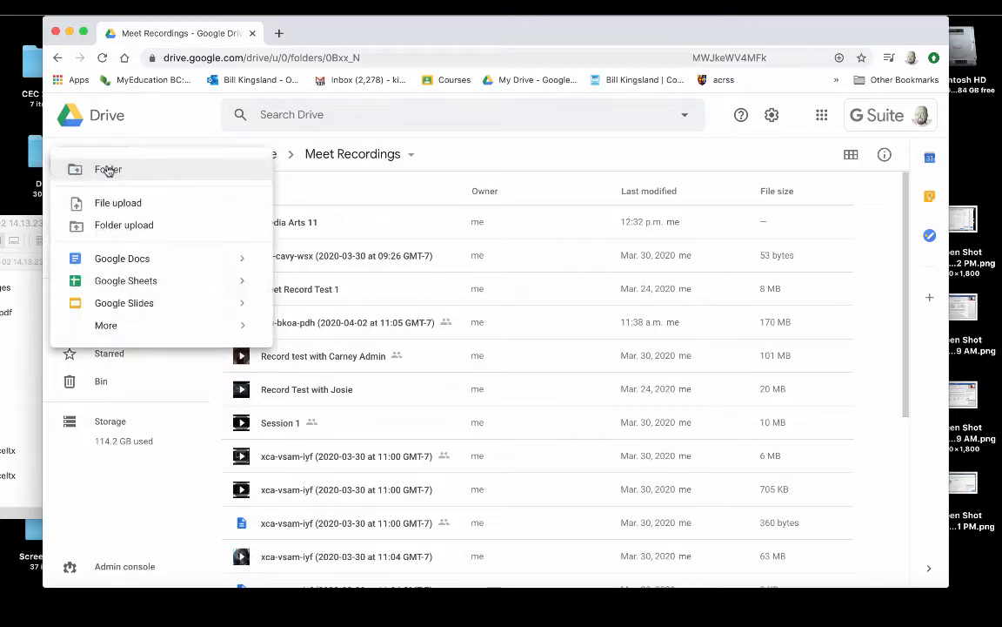
left_click(108, 168)
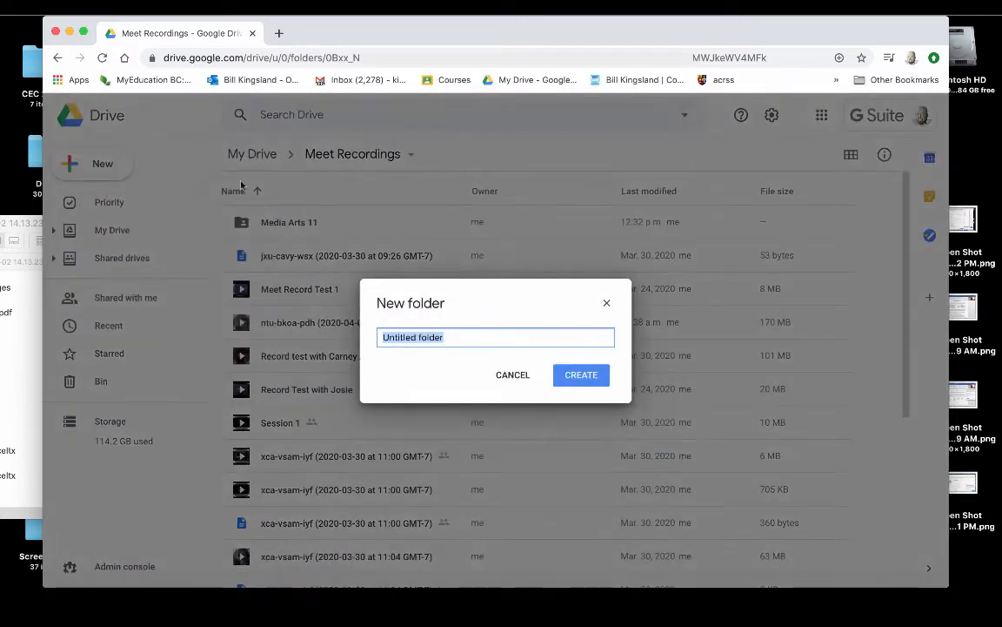
type("Med")
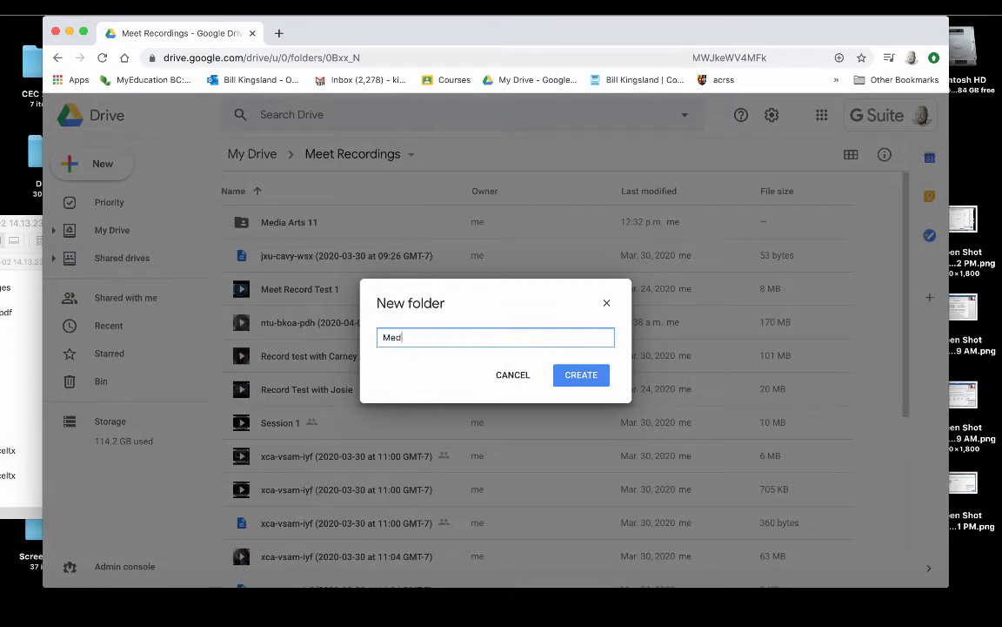
type("ia Arts 10")
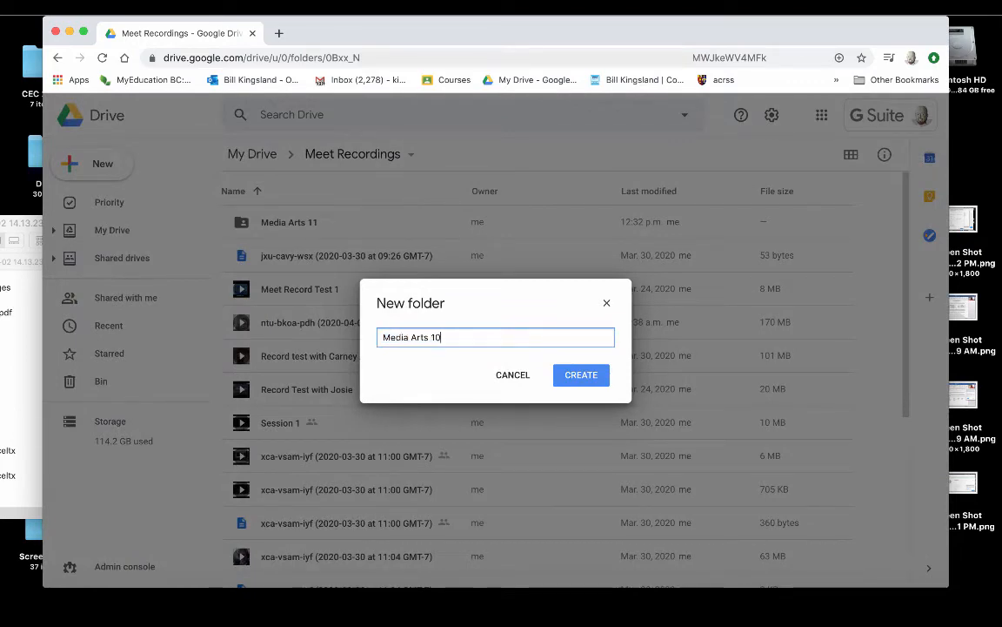
key("Return")
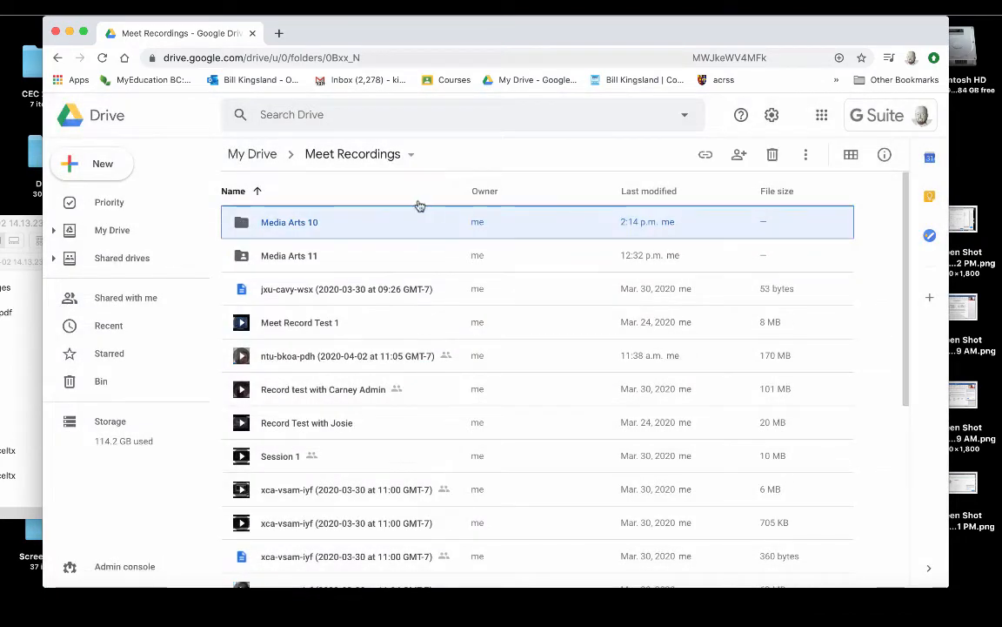
- Open the Media Arts 10 folder and upload zoom_0.mp4 into it from the Finder window
double_click(240, 223)
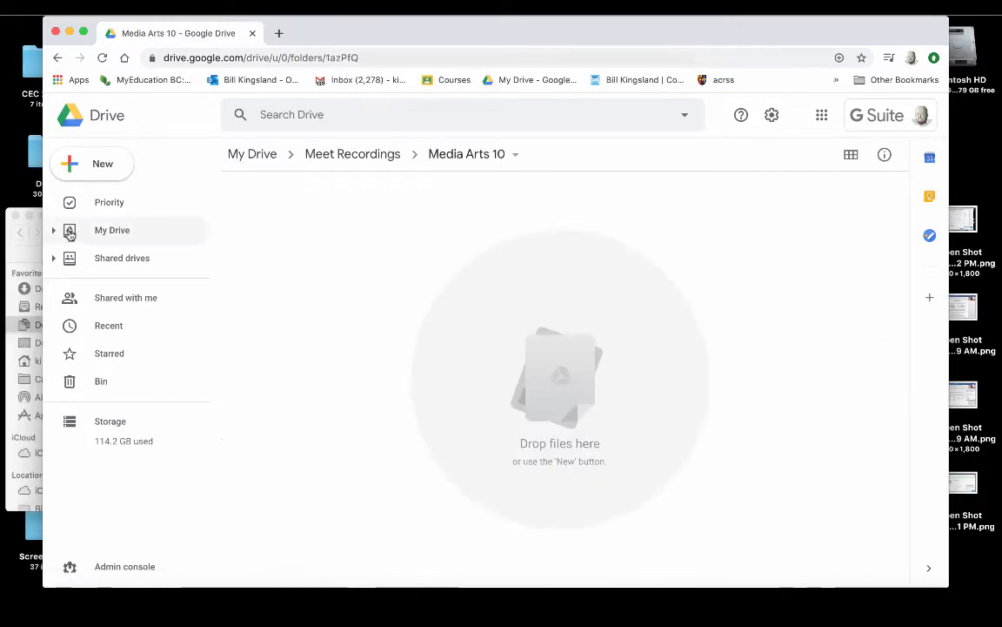
left_click(24, 261)
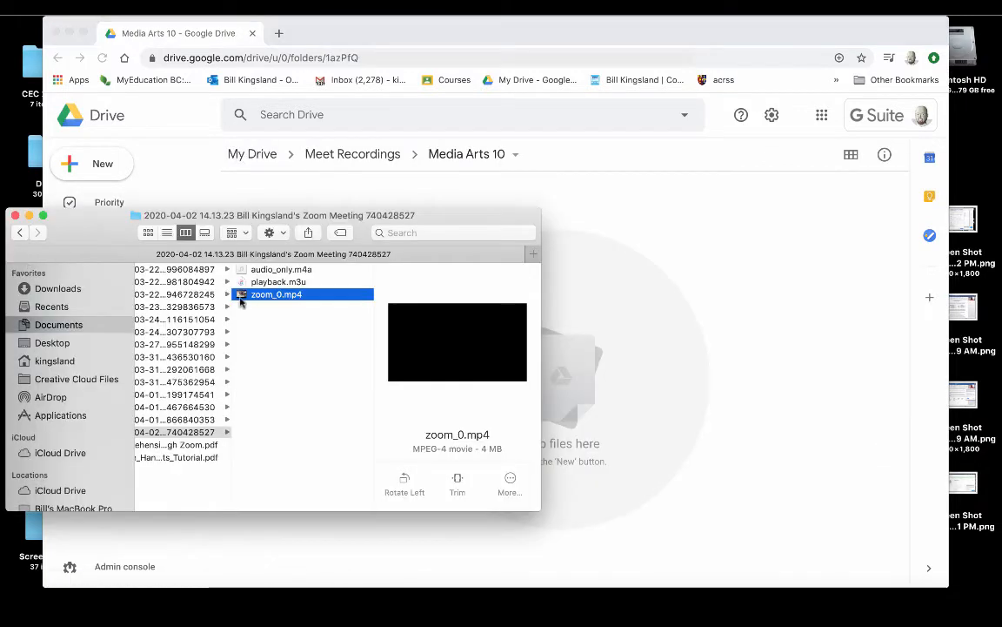
left_click_drag(241, 301, 620, 372)
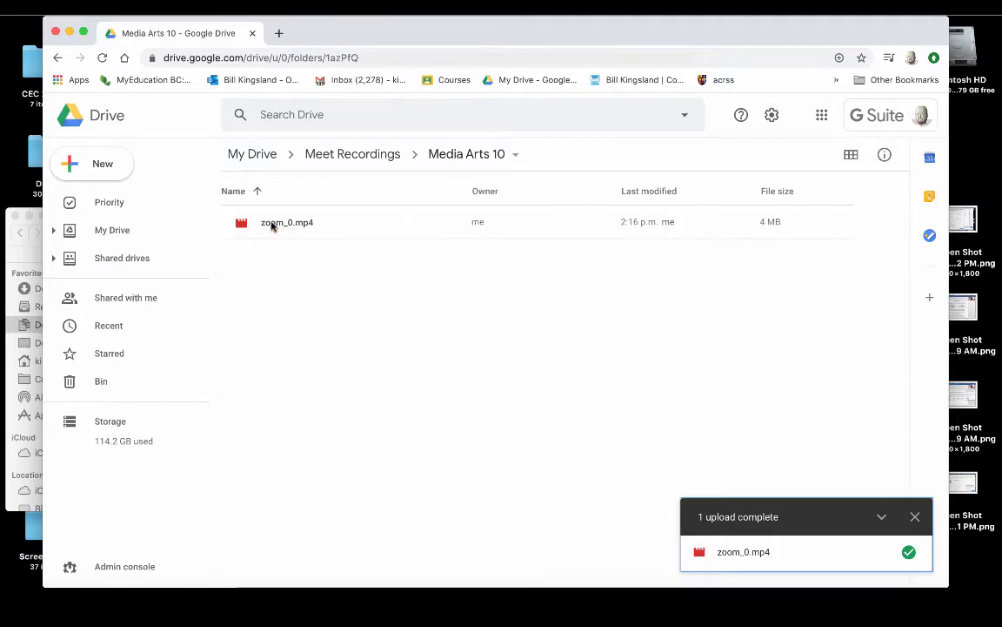
- Rename the uploaded zoom_0.mp4 file in Drive as MA 10 Apr 2.mp4
right_click(271, 225)
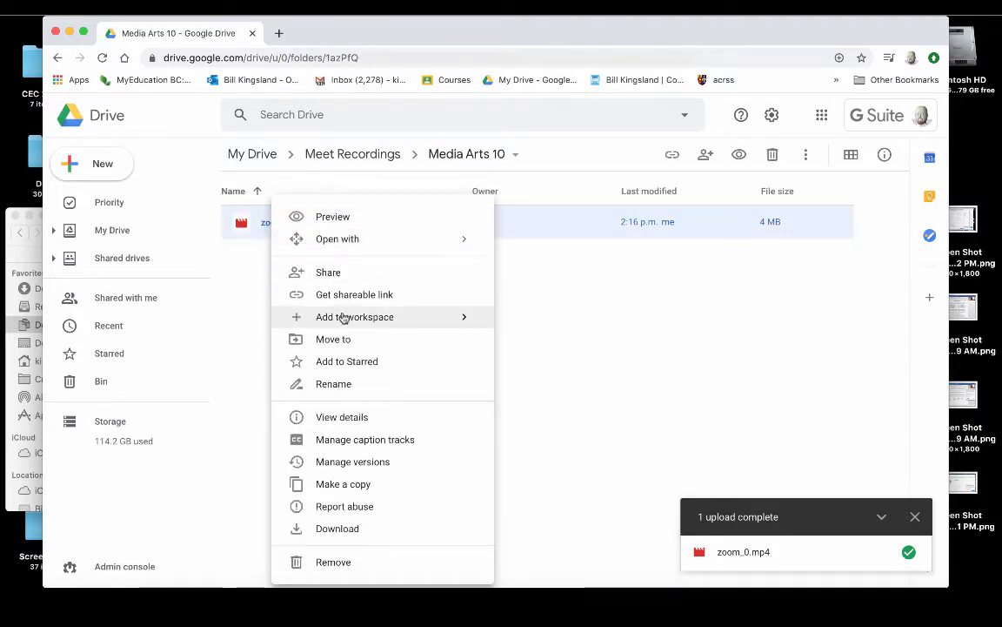
left_click(337, 384)
type("MA 10 Apr 2")
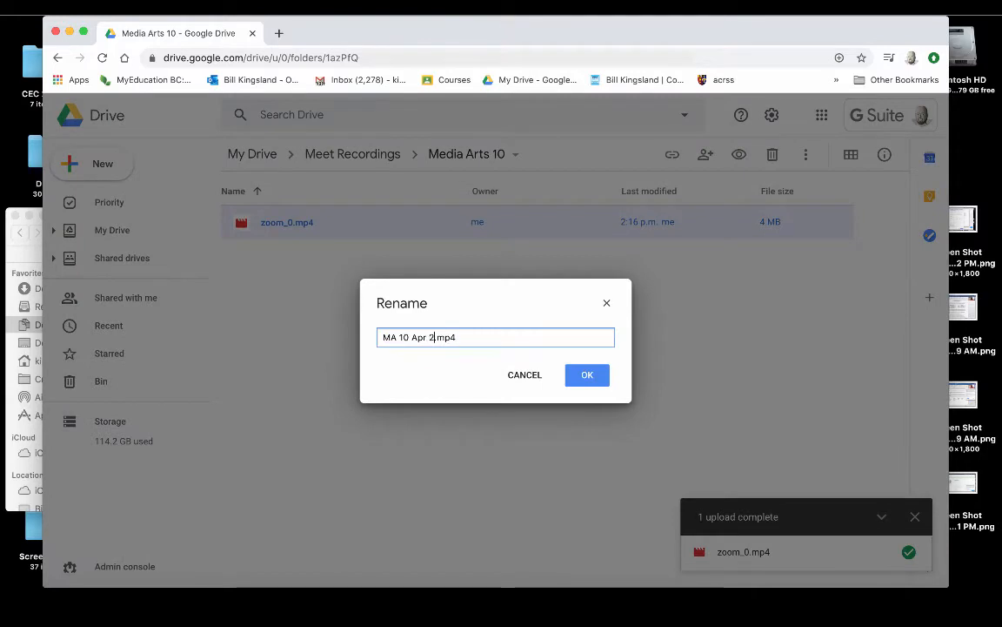
left_click(590, 376)
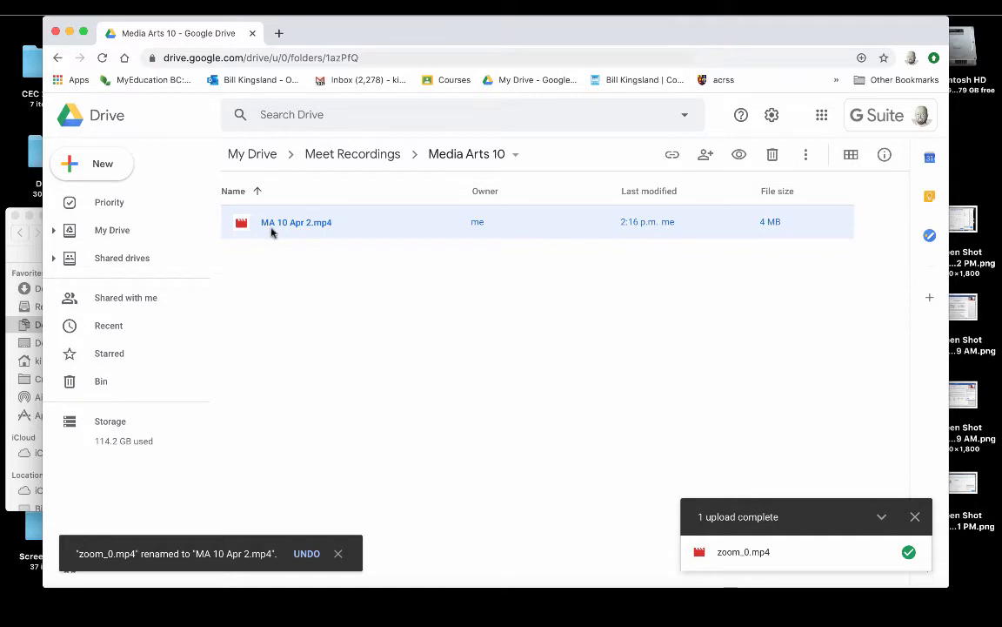
- Turn on link sharing for the Media Arts 10 folder in Meet Recordings, copy its shareable link, and reopen the folder
left_click(352, 155)
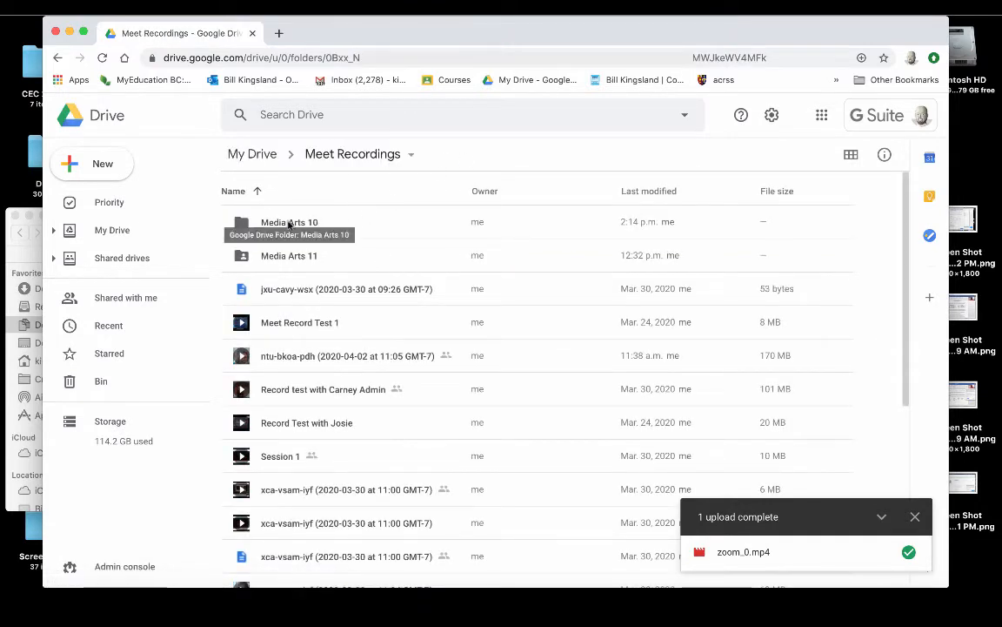
left_click(242, 224)
right_click(240, 223)
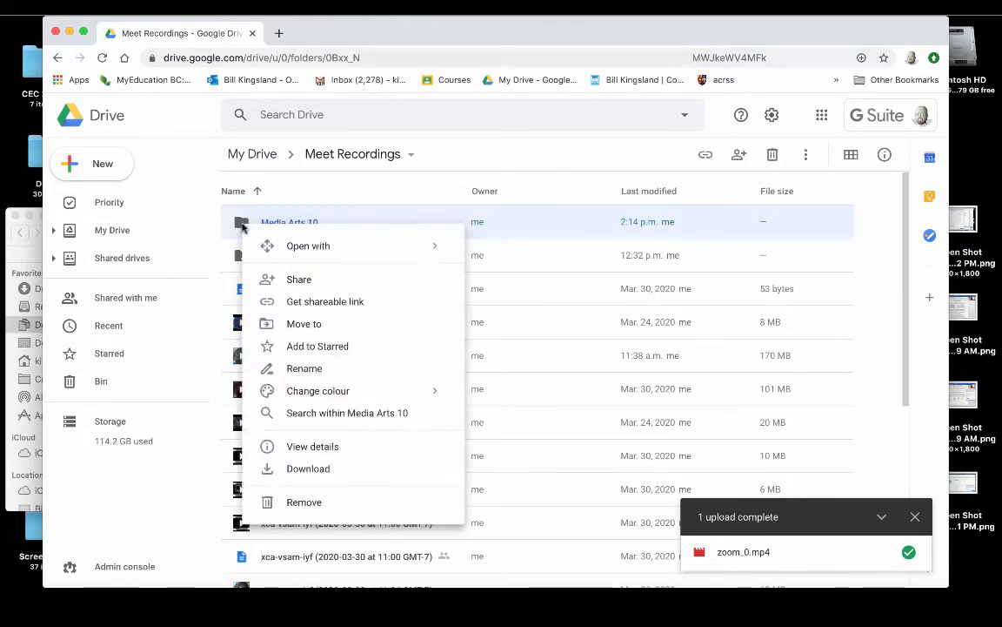
left_click(297, 280)
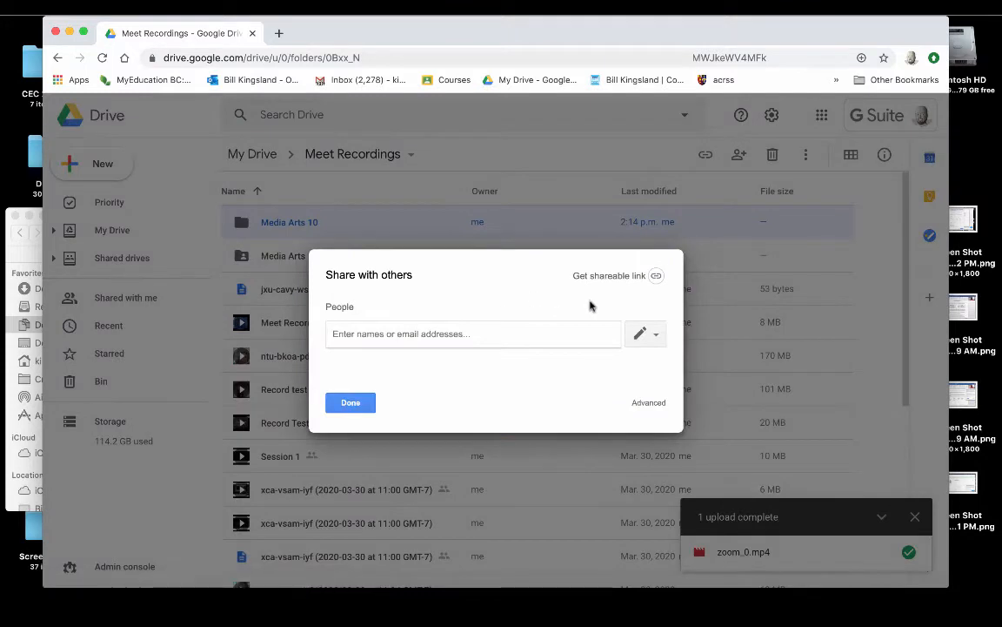
left_click(658, 276)
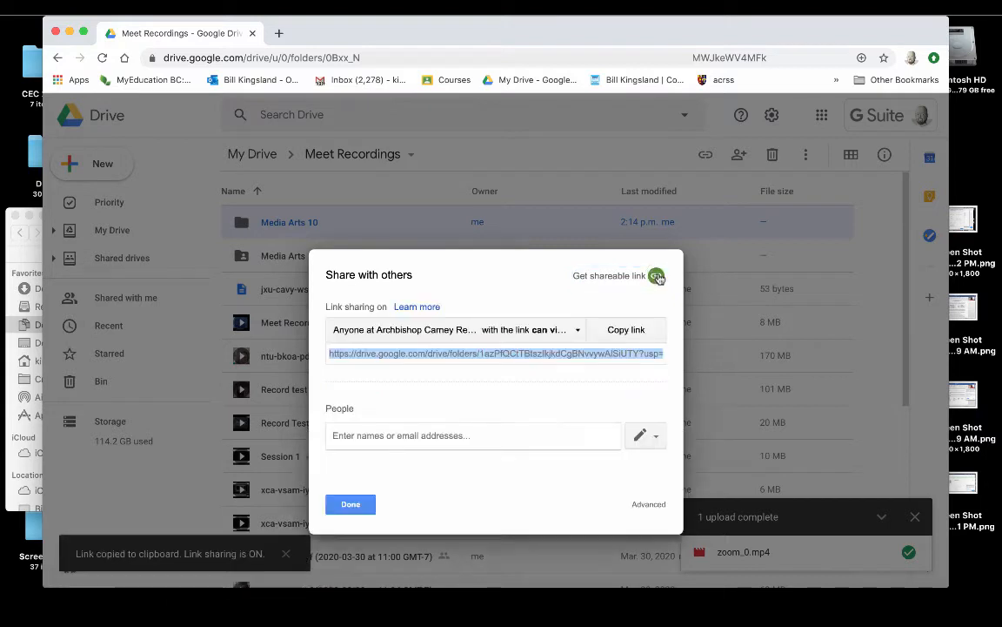
left_click(626, 332)
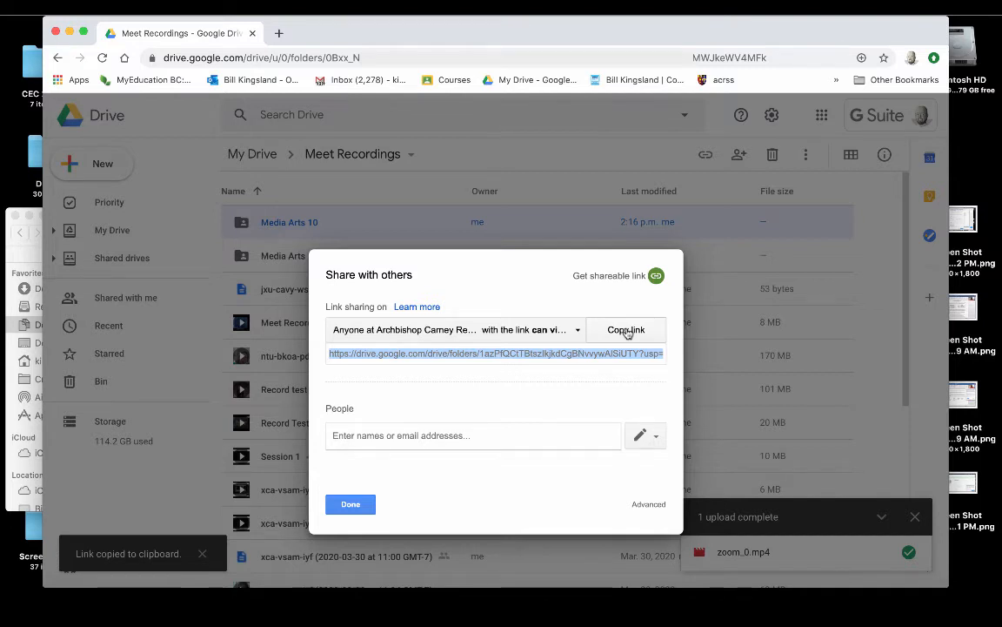
left_click(348, 503)
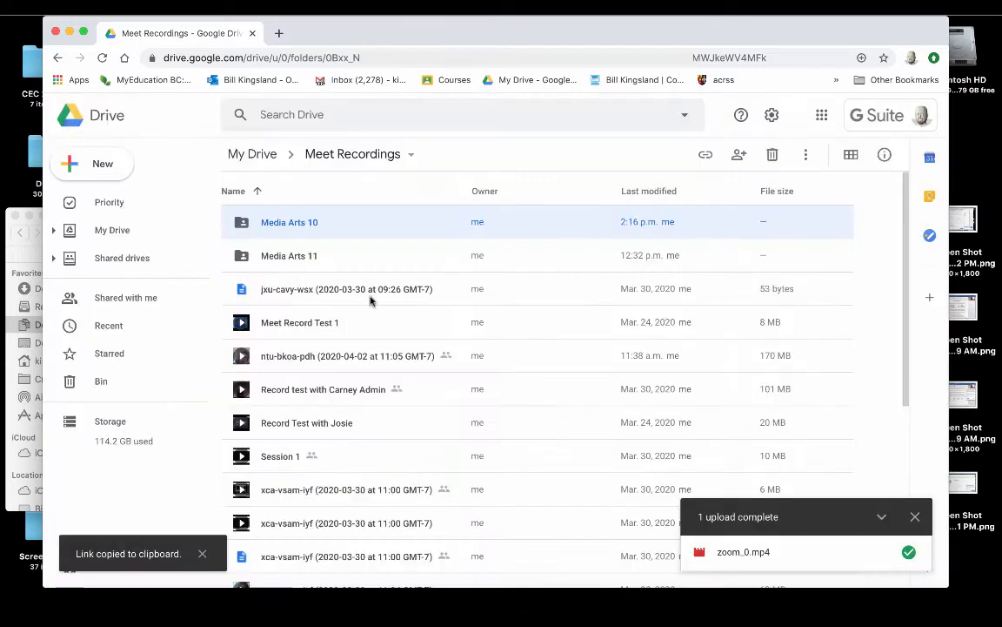
double_click(292, 222)
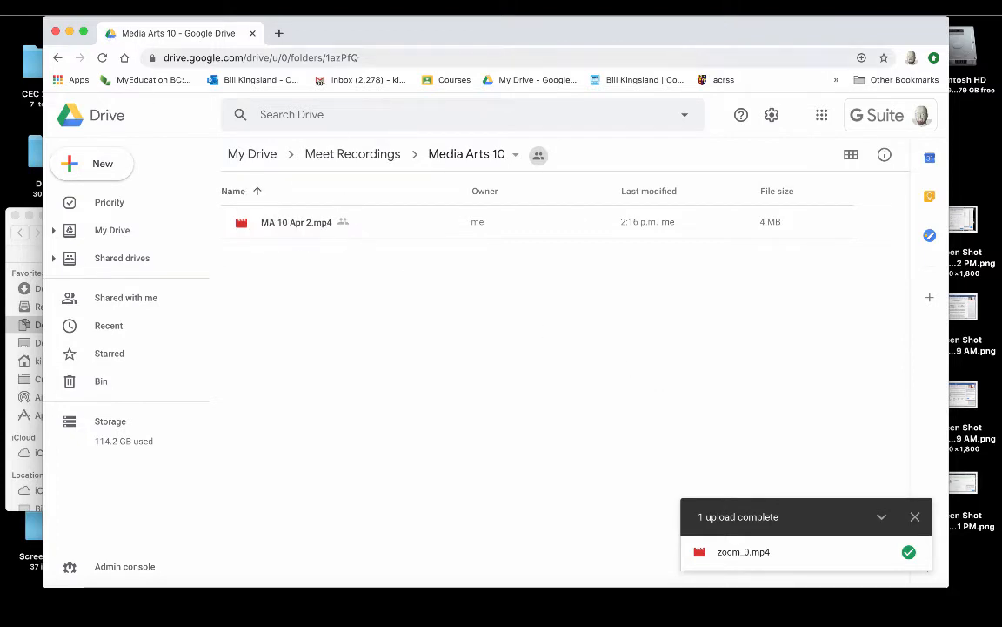
- Open Google Classroom in a new browser tab and go to the Classwork page of the Media Arts 10 - 19/20 class
left_click(278, 35)
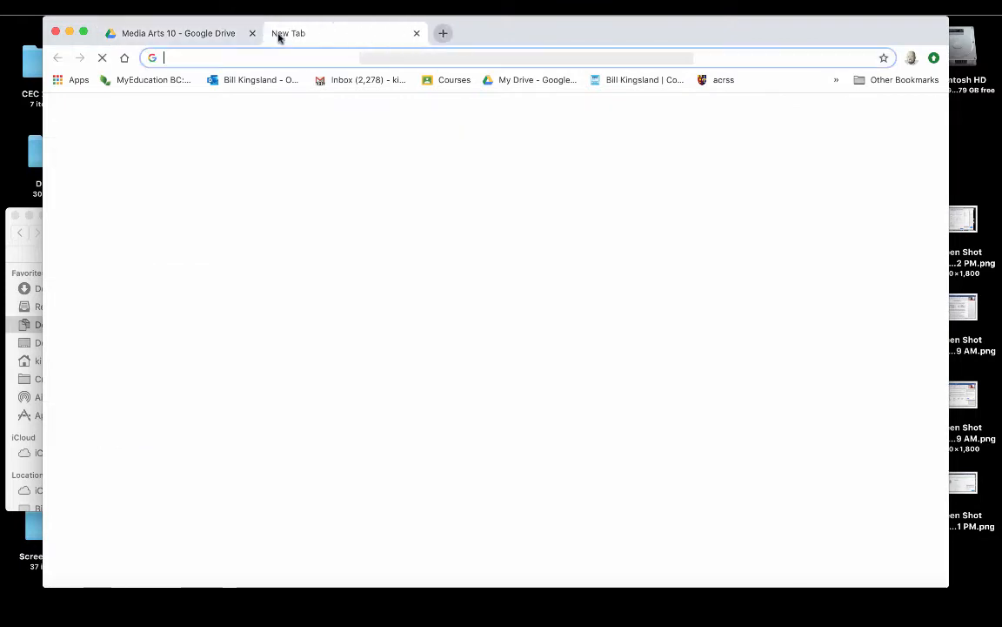
left_click(441, 84)
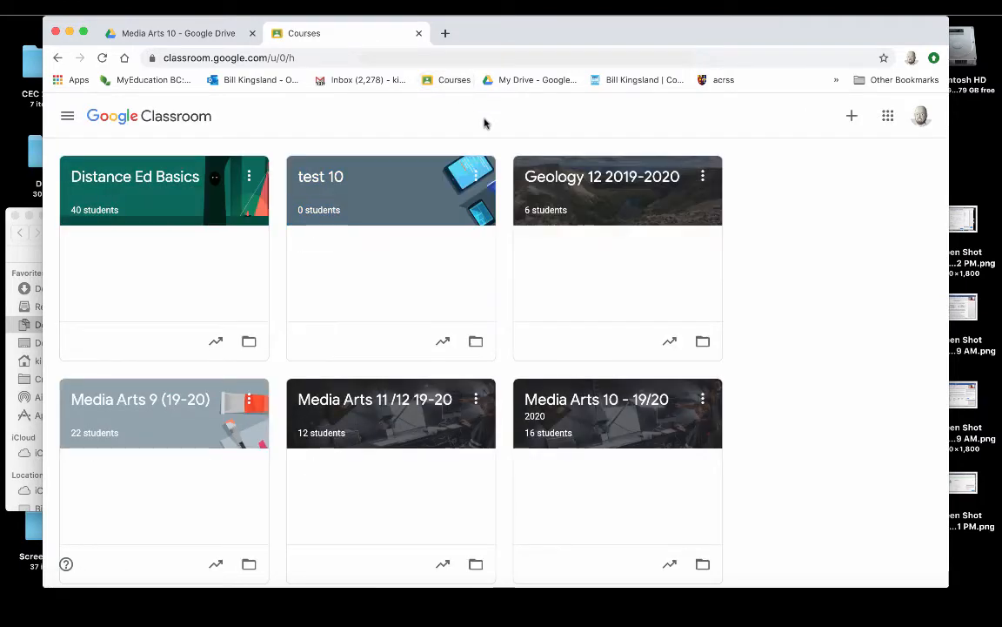
left_click(578, 402)
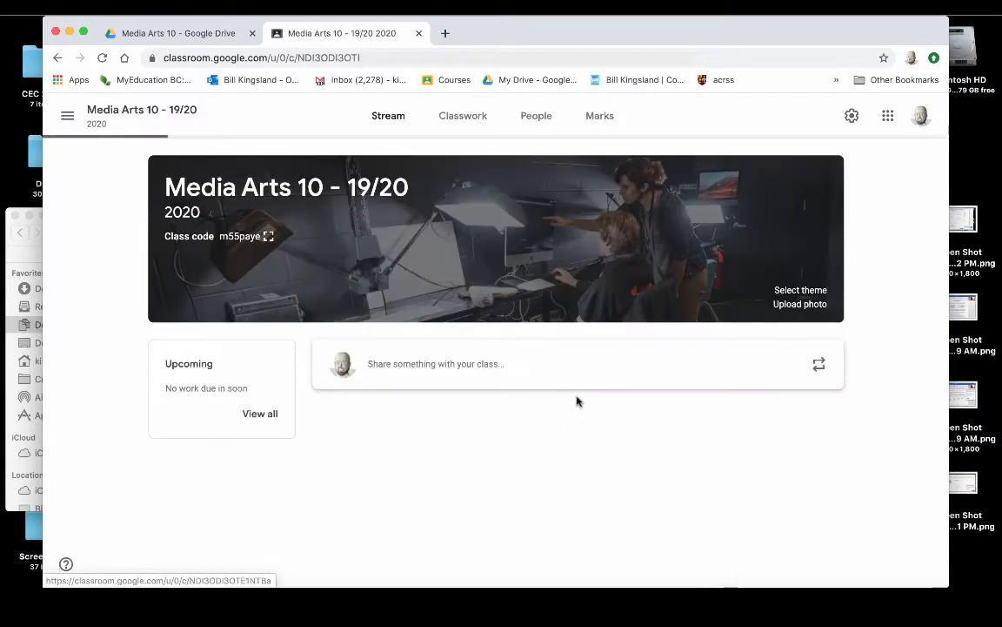
left_click(469, 122)
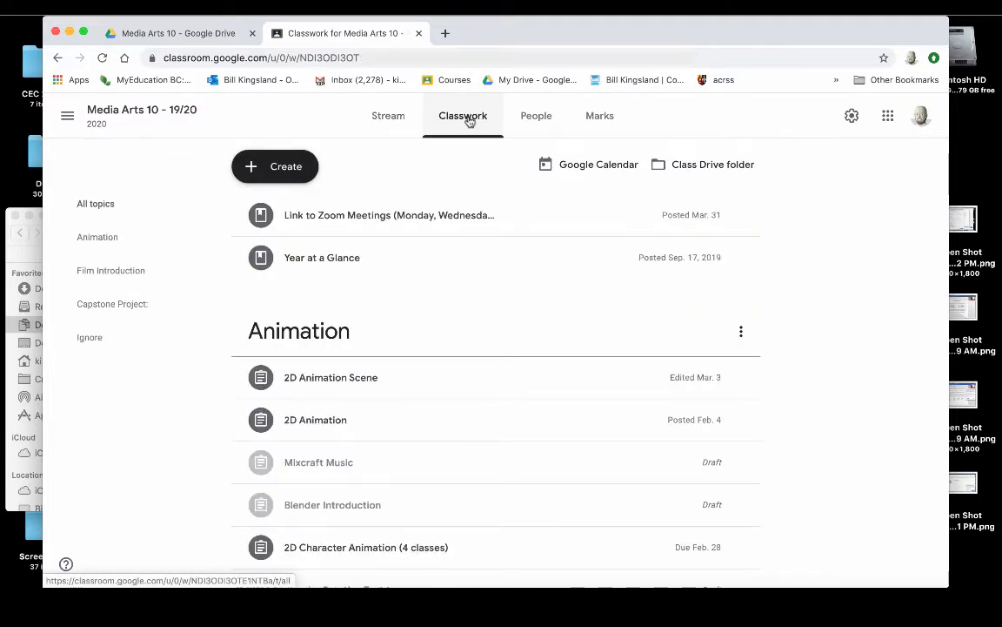
- Create a new classwork material titled Class Recordings
left_click(280, 167)
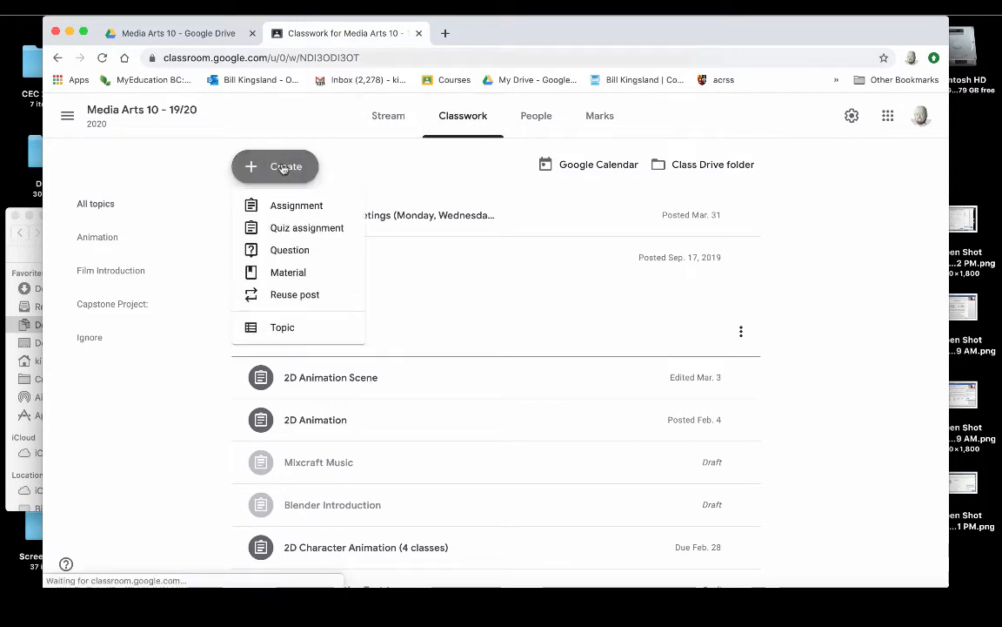
left_click(292, 272)
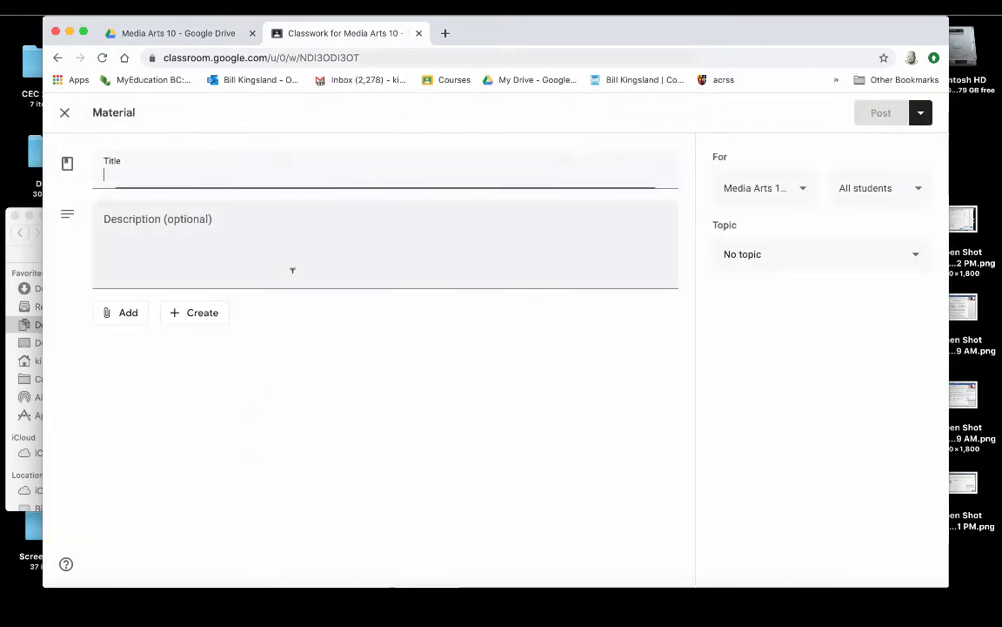
type("Cl")
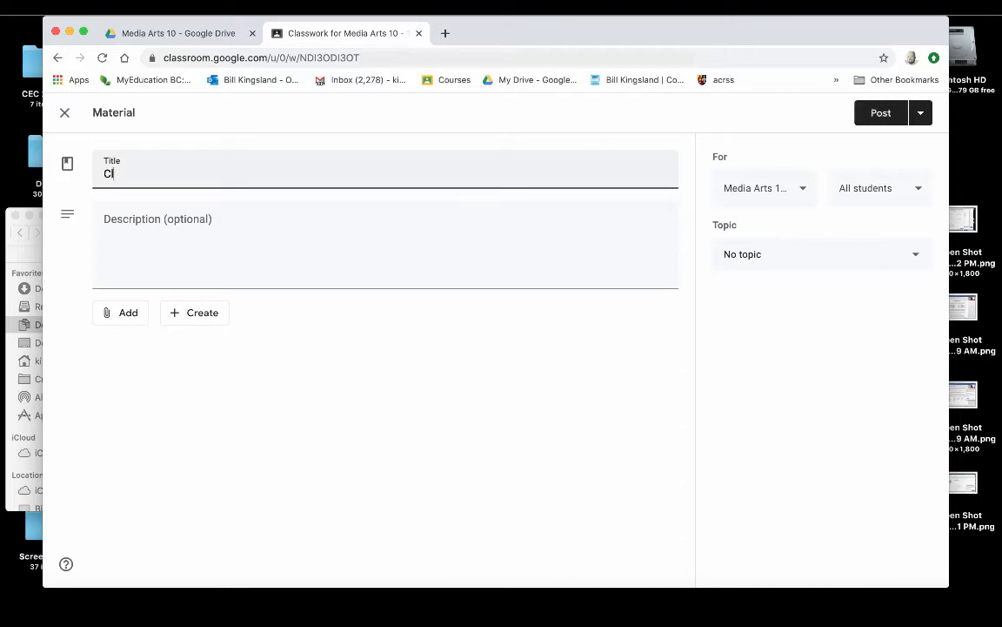
type("ass Recordings")
- Attach the copied Media Arts 10 folder link to the Class Recordings material and post it to the class
left_click(132, 314)
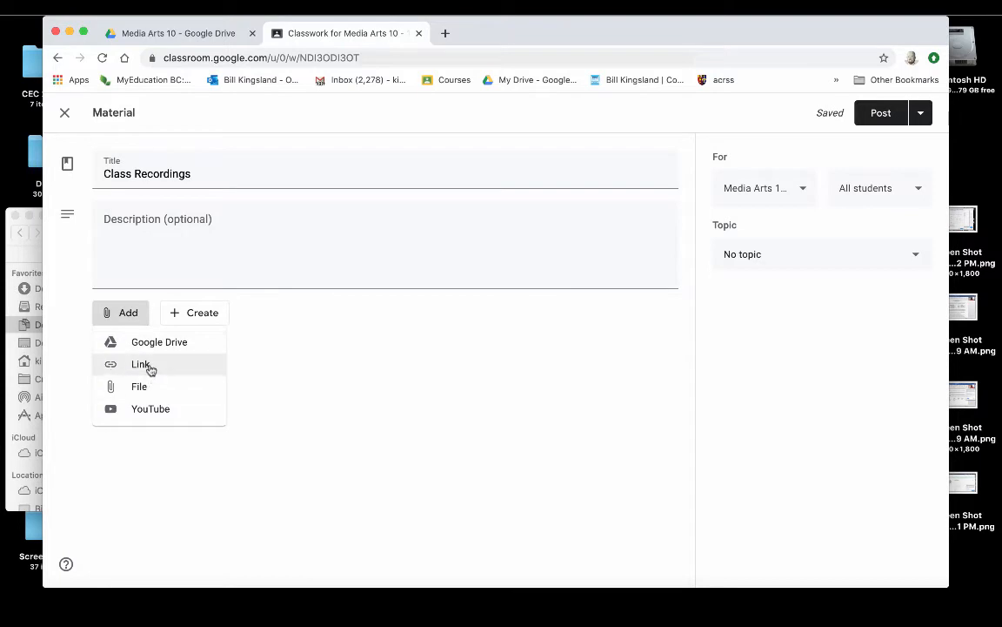
left_click(148, 367)
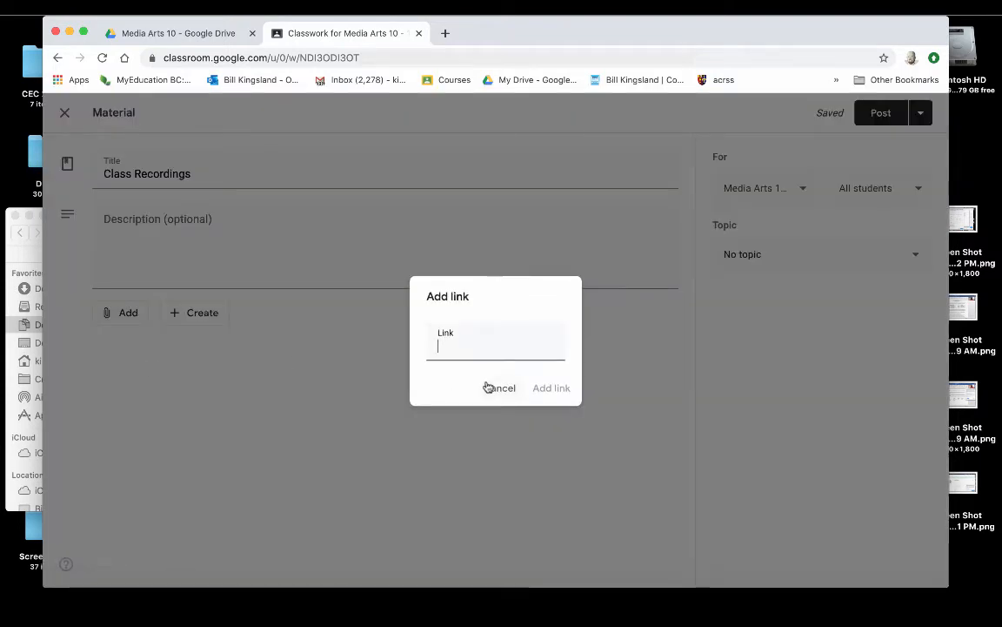
key("super+v")
left_click(550, 389)
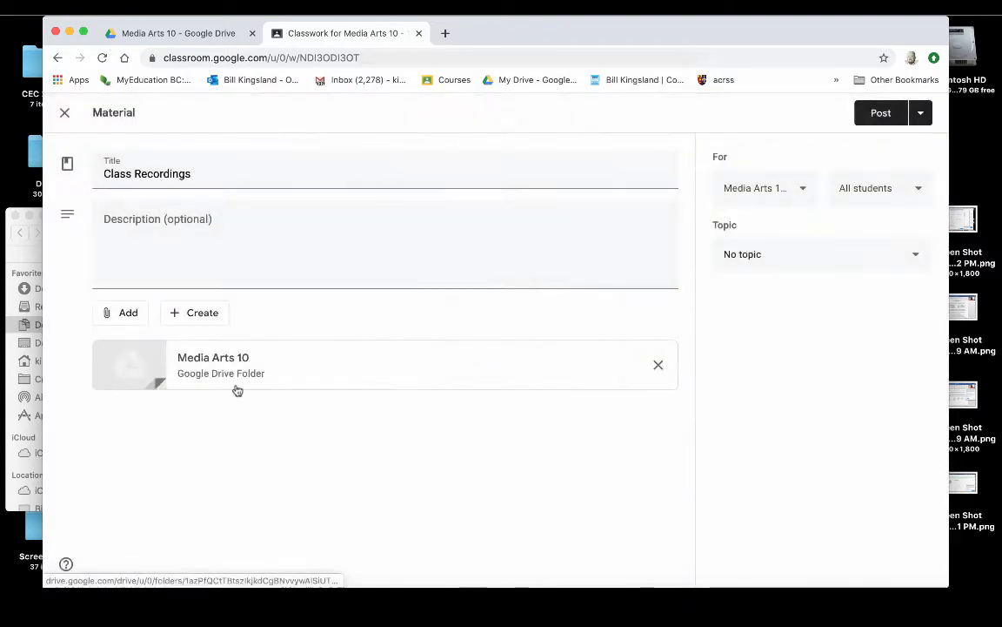
left_click(131, 313)
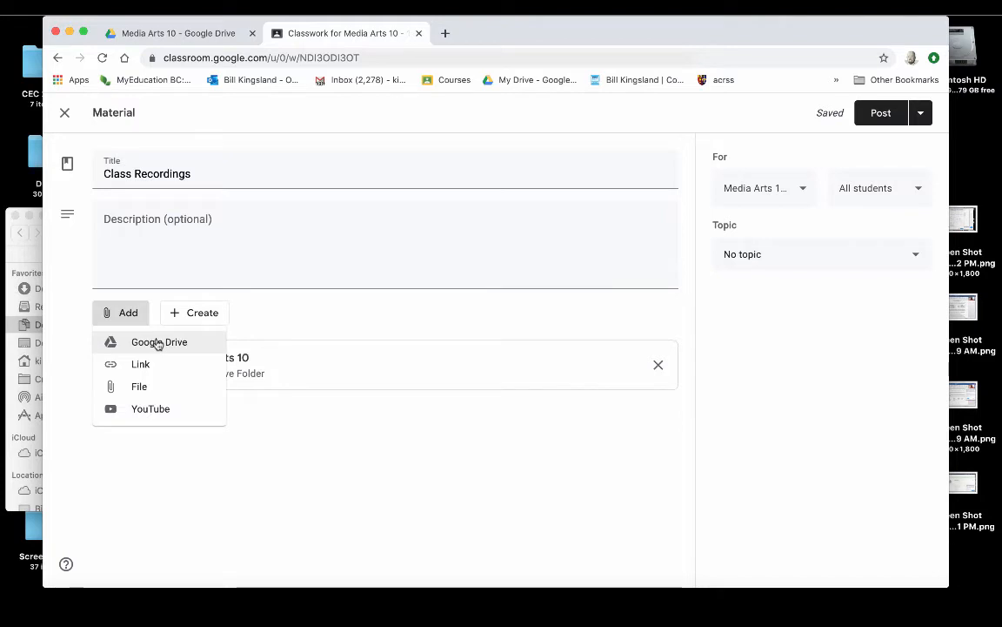
left_click(296, 249)
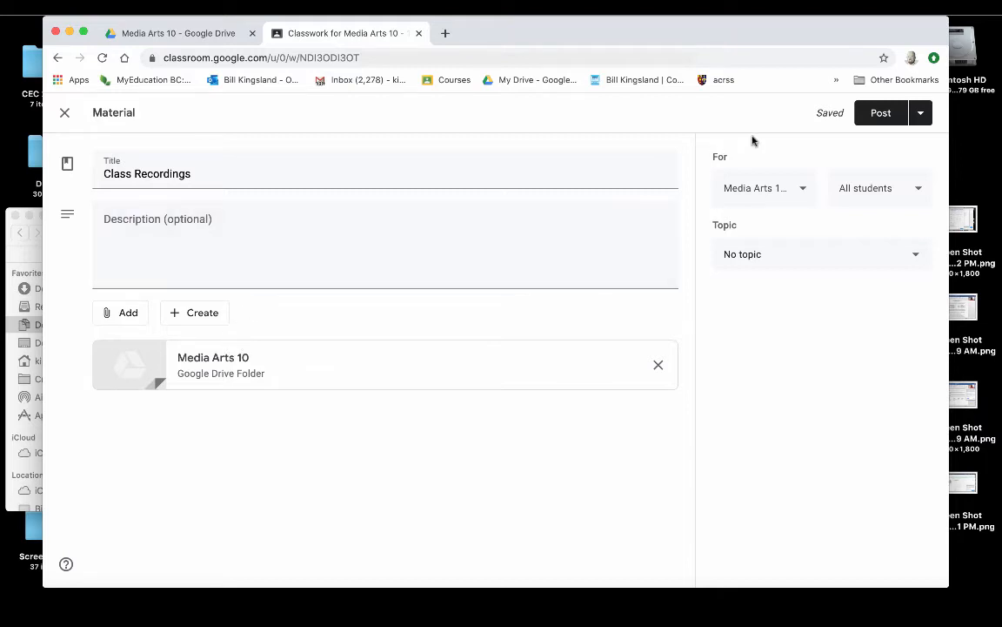
left_click(880, 114)
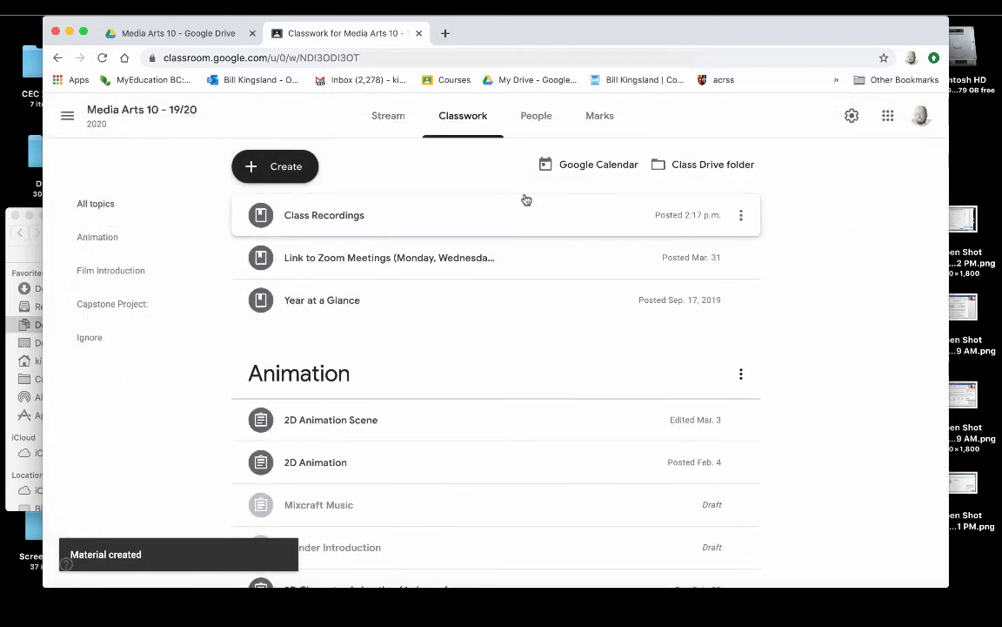
- Check the posted Class Recordings material by opening its linked Media Arts 10 folder, and go up to Meet Recordings
left_click(333, 217)
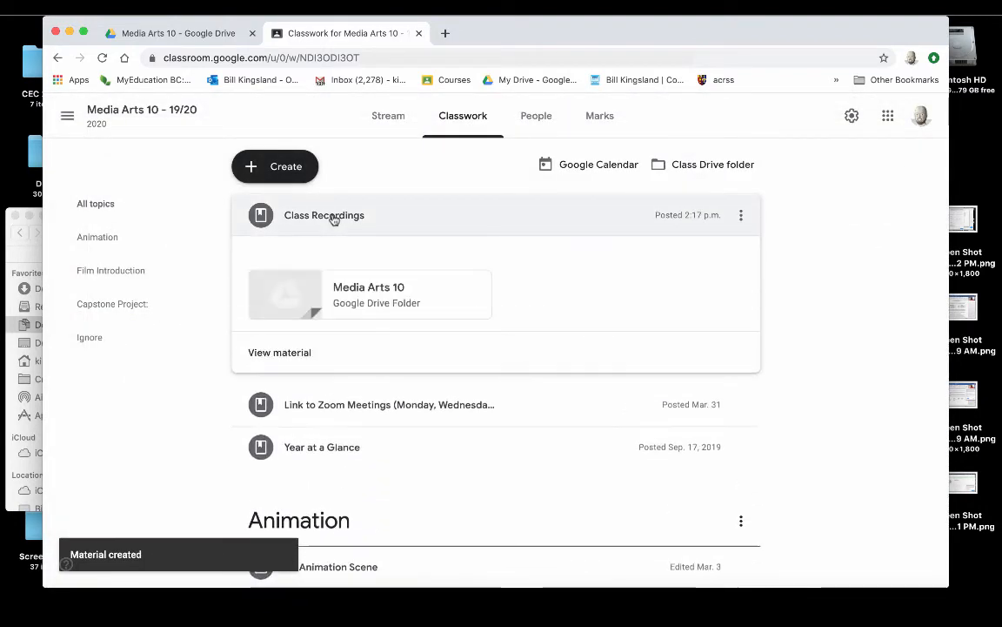
left_click(373, 299)
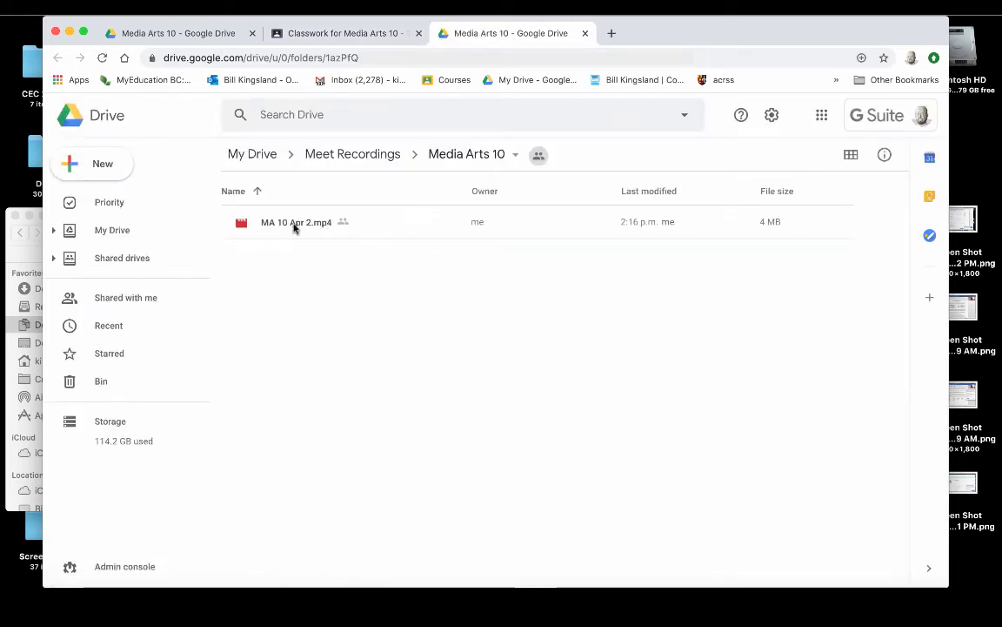
left_click(369, 155)
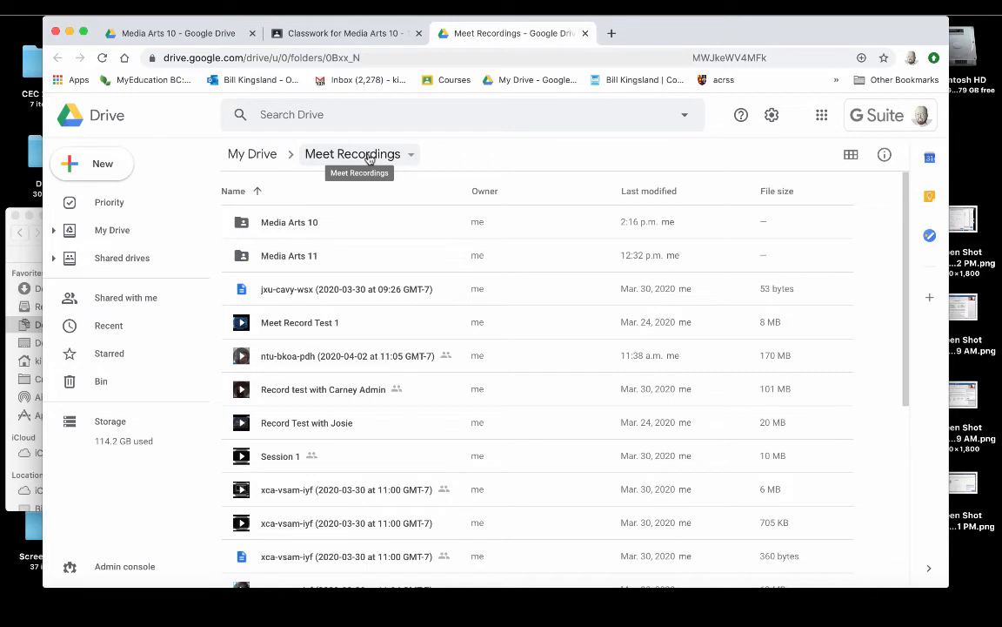
- Rename the shared 6 MB xca-vsam-iyf (2020-03-30 at 11:00 GMT-7) video in Meet Recordings as MA 11 April 1
key("super+1")
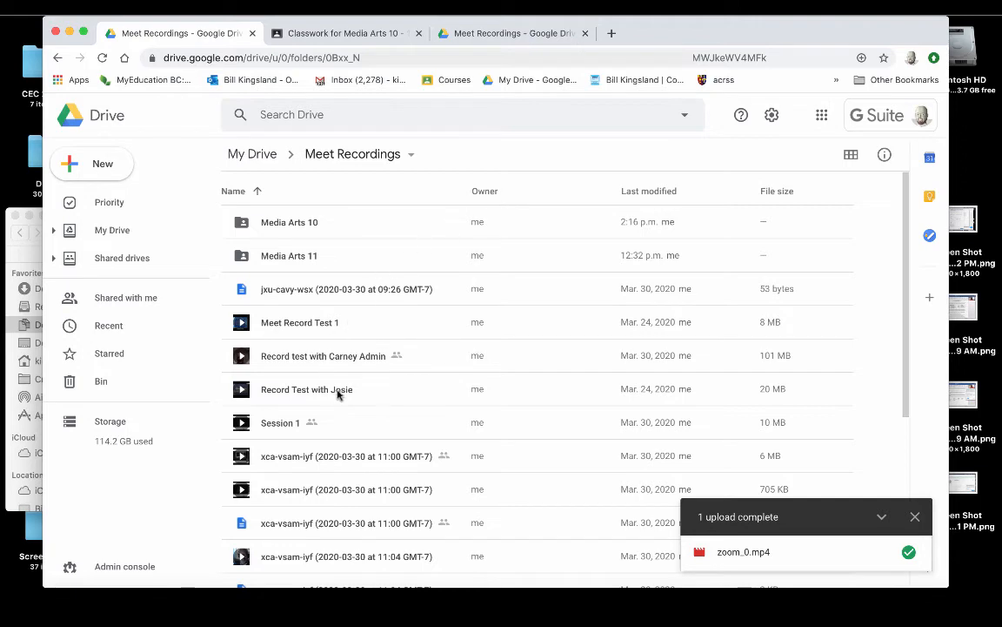
scroll(338, 394, "down", 2)
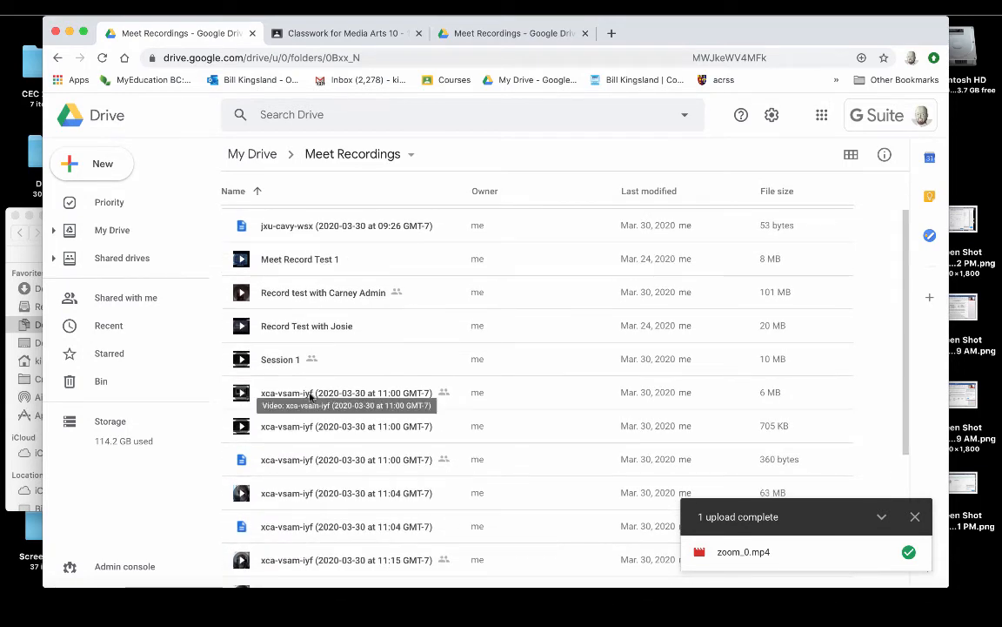
scroll(310, 396, "up", 2)
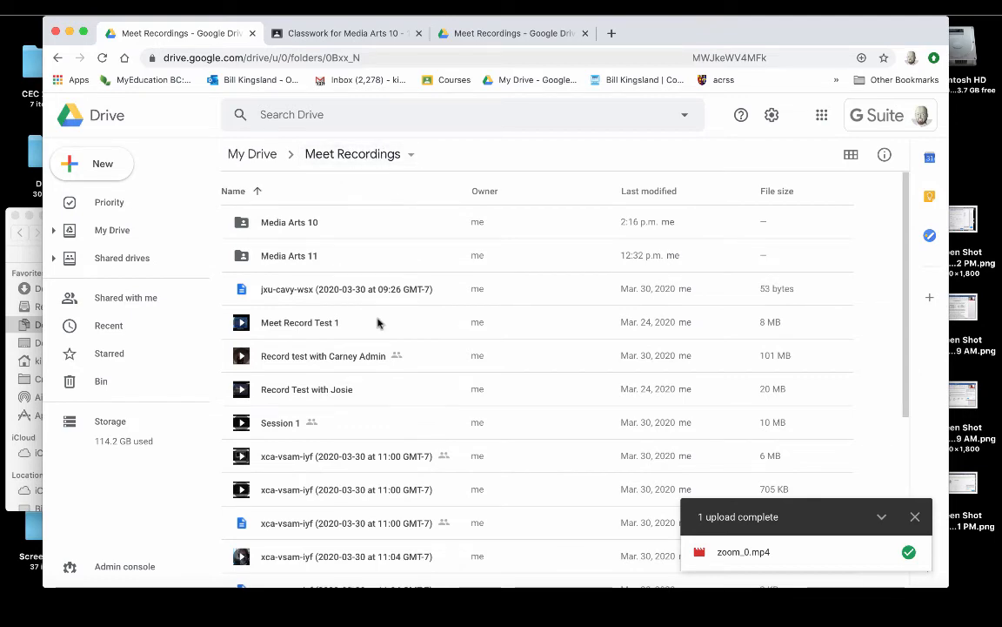
scroll(377, 322, "down", 2)
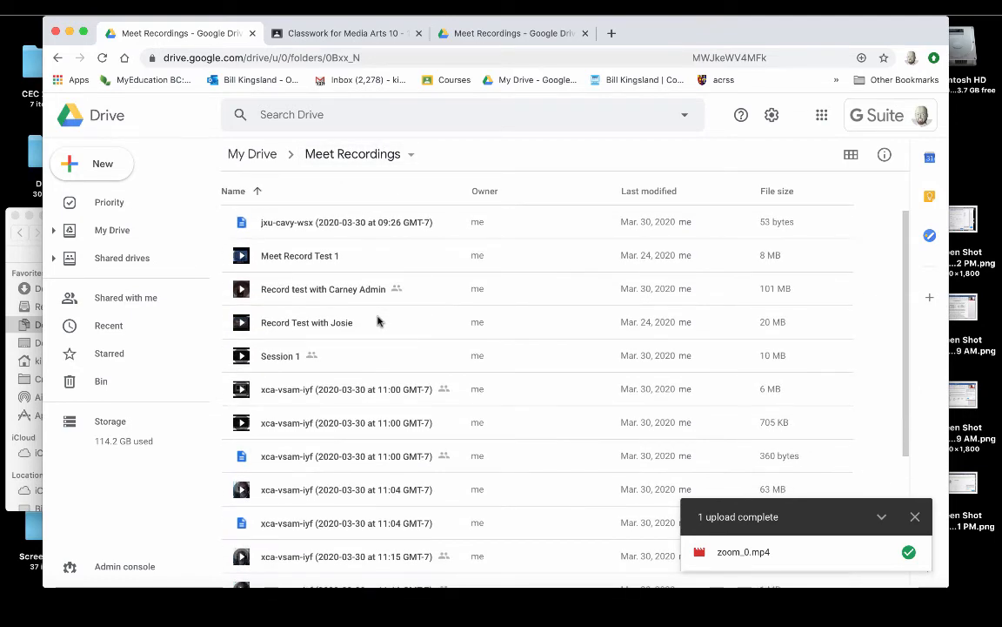
scroll(377, 322, "up", 2)
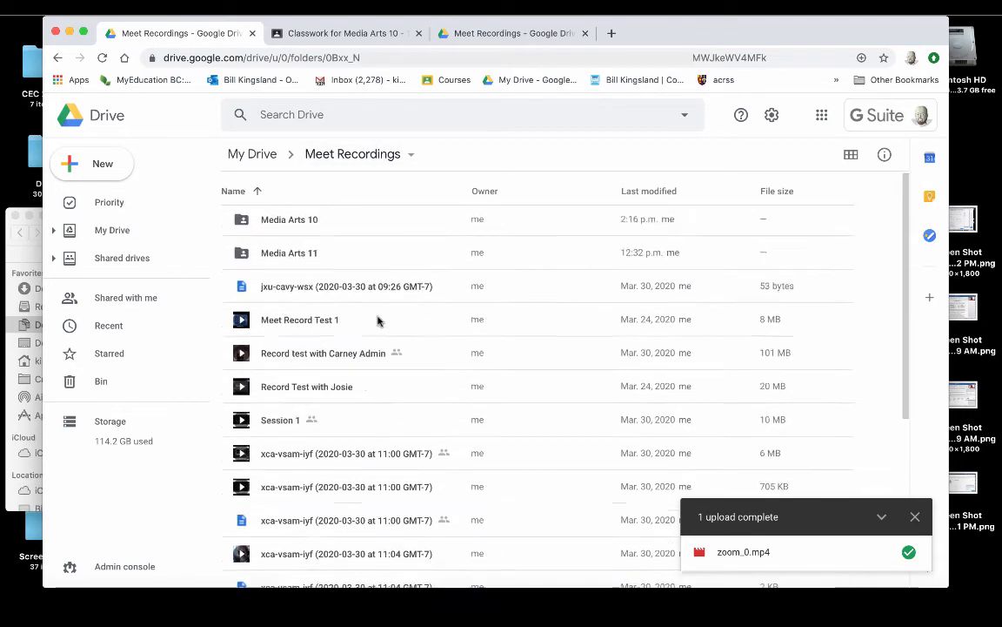
left_click(303, 462)
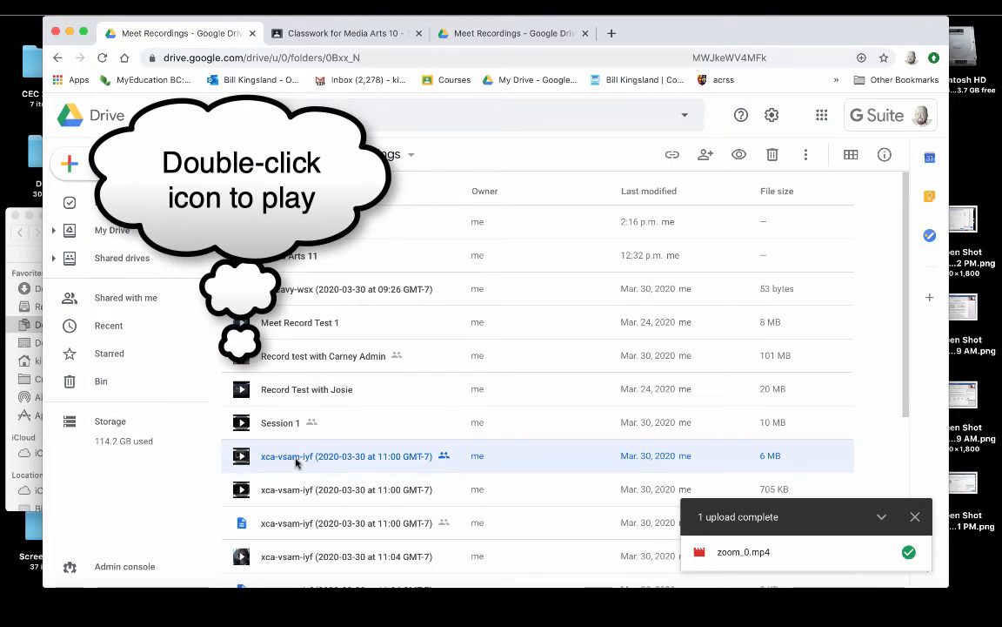
right_click(296, 462)
left_click(344, 385)
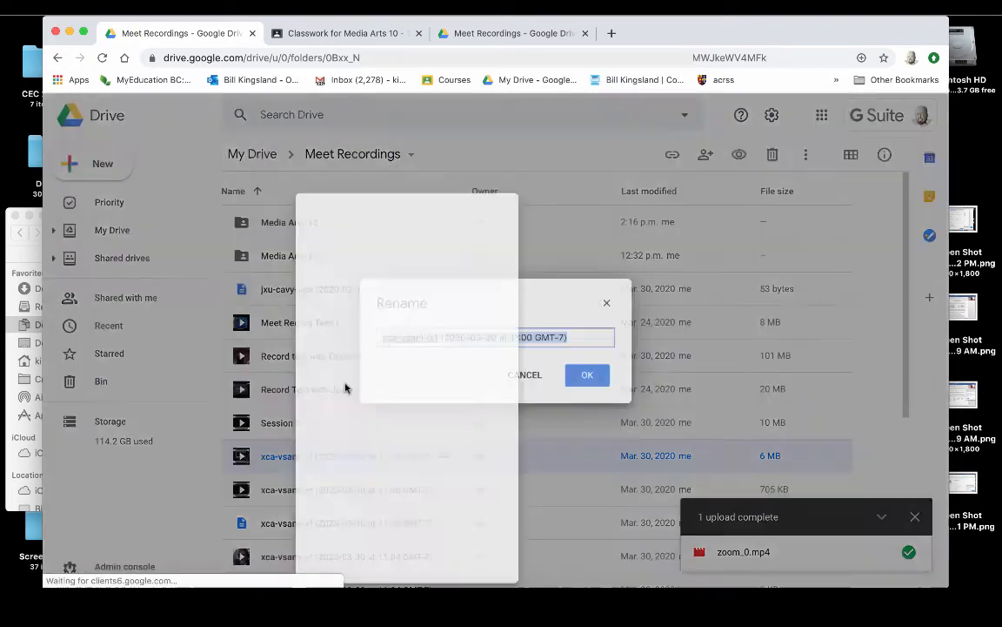
type("MA 11 April 1")
key("Return")
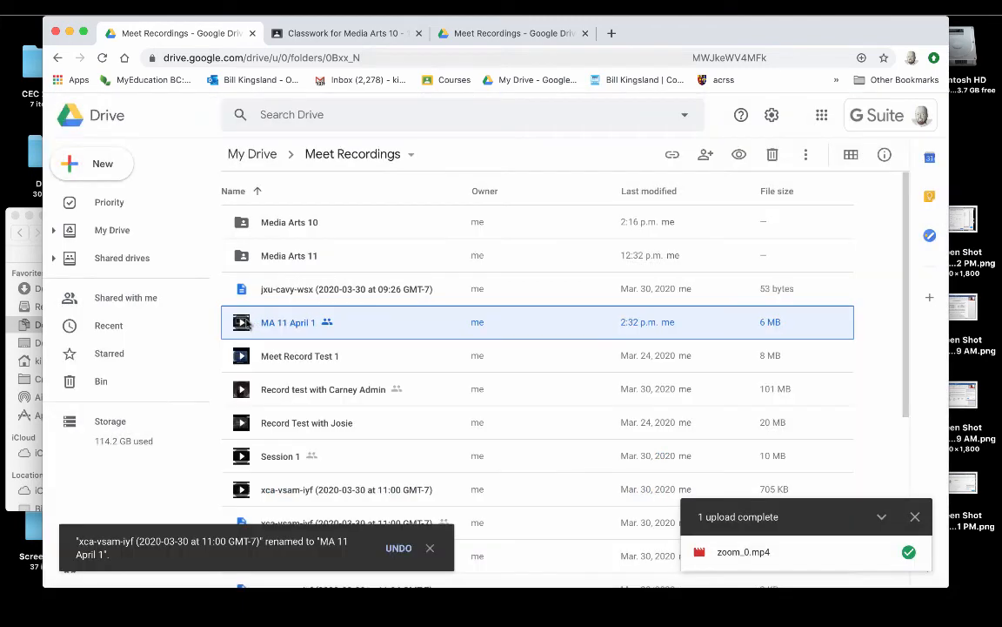
- Move the MA 11 April 1 video into the Media Arts 11 folder and open that folder
left_click_drag(235, 322, 264, 262)
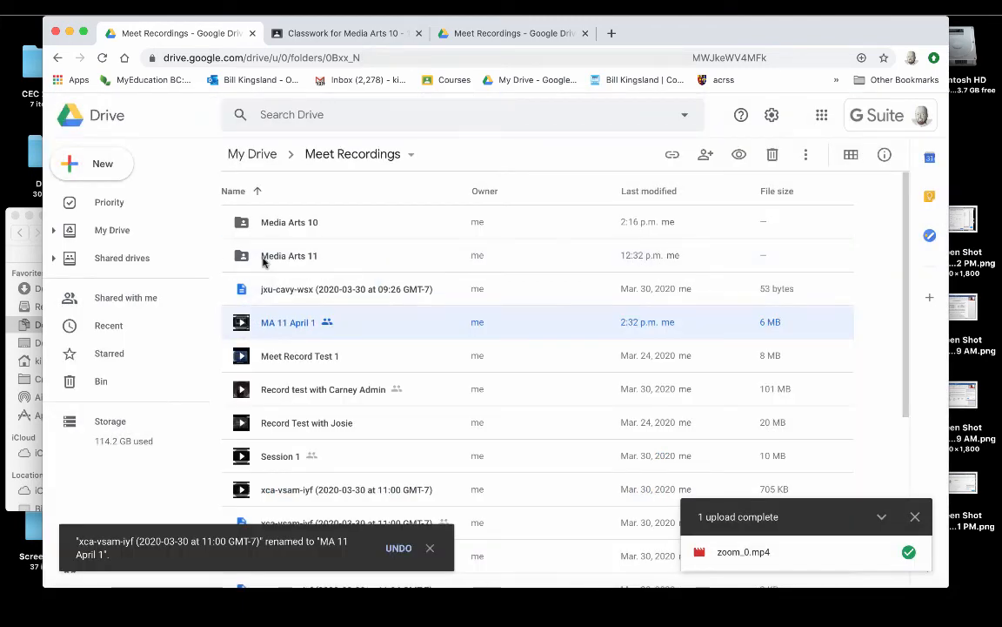
left_click(661, 380)
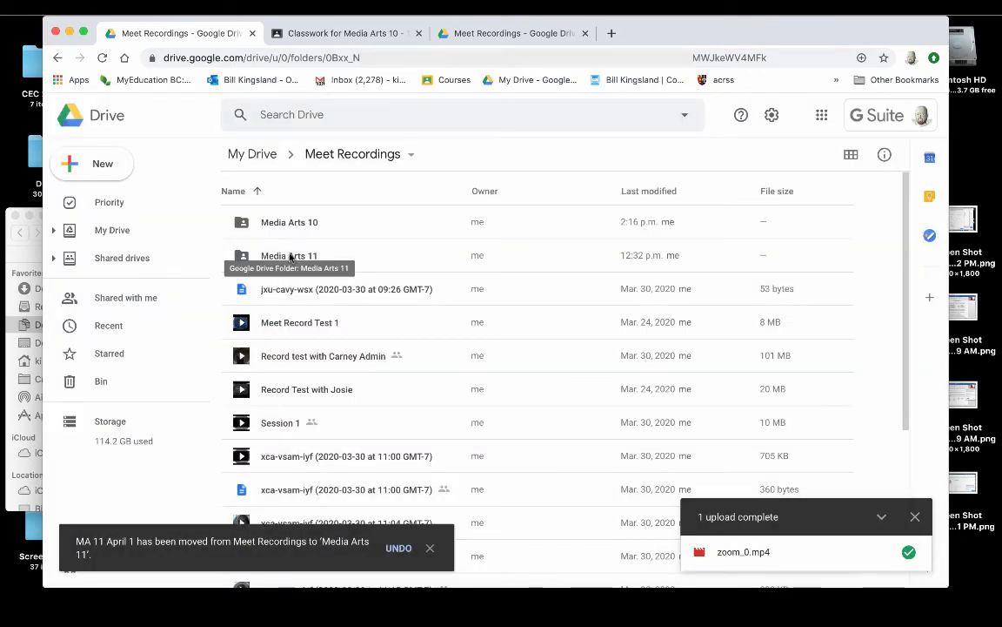
double_click(291, 256)
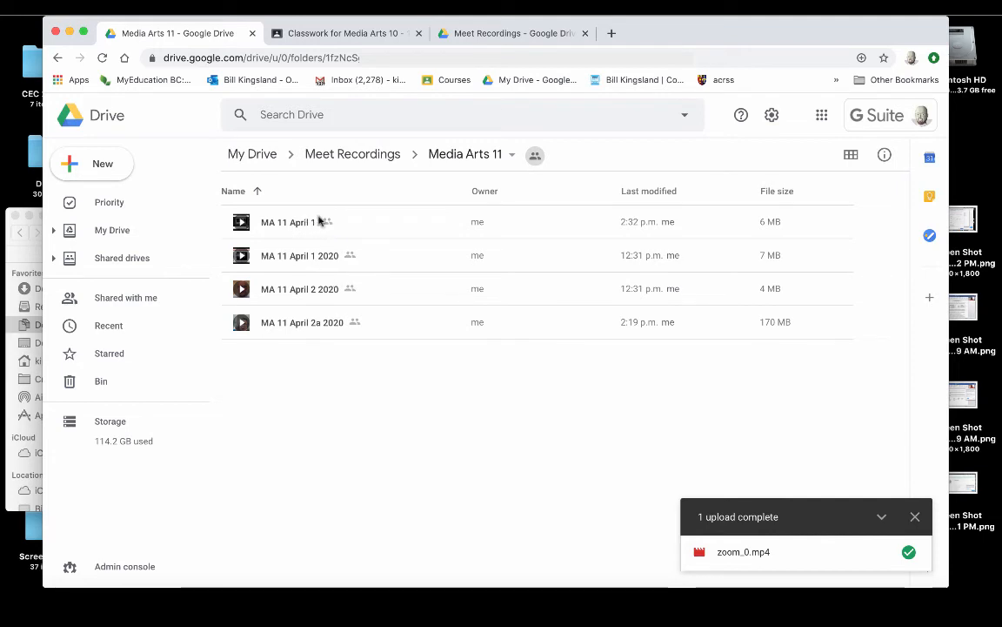
- Rename the MA 11 April 1 video as MA 11 April 1a 2020
right_click(303, 228)
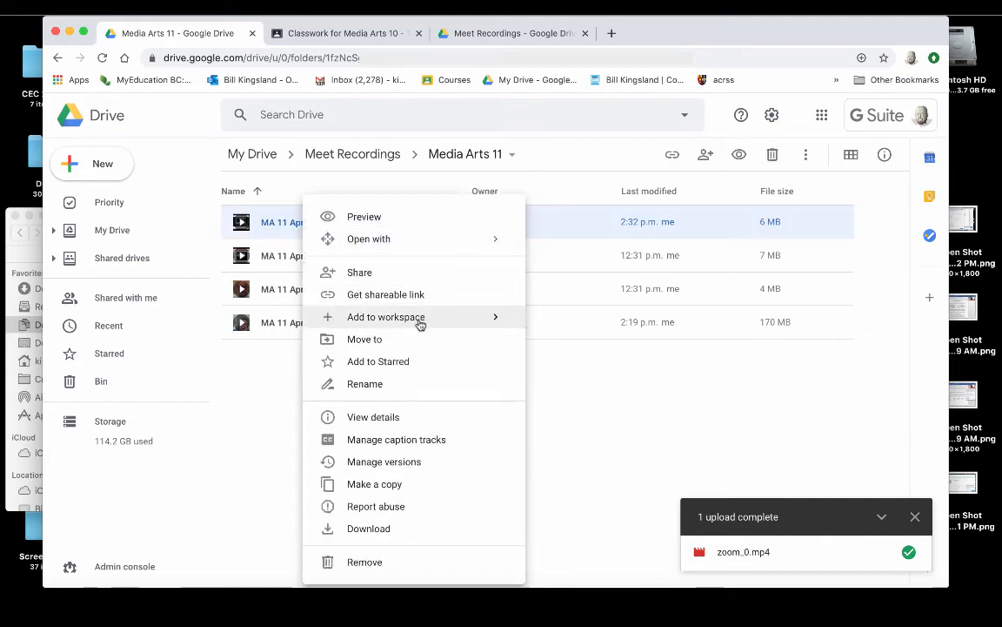
left_click(383, 388)
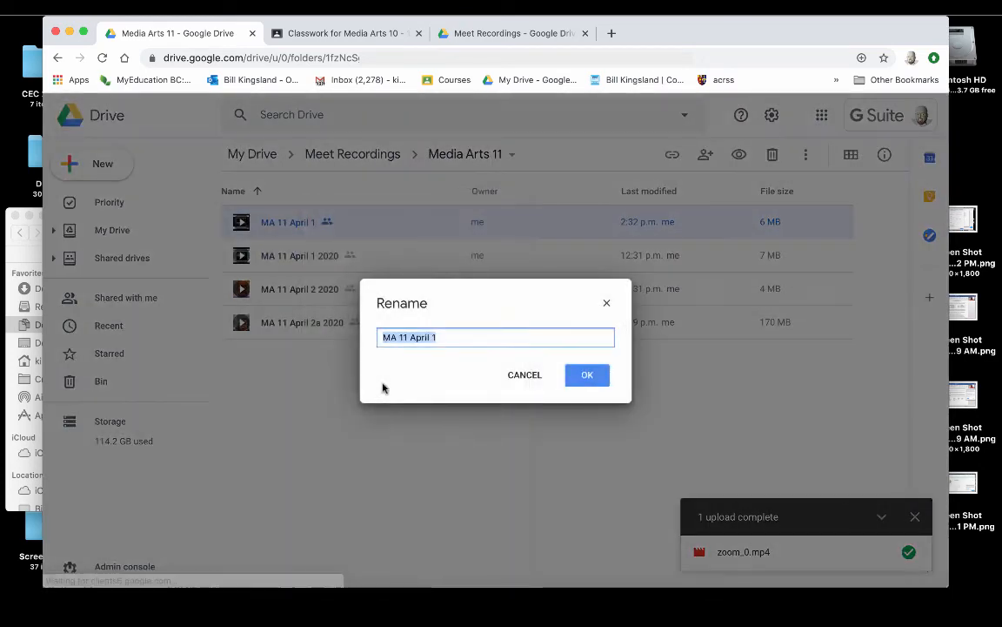
left_click(461, 339)
type("a 2020")
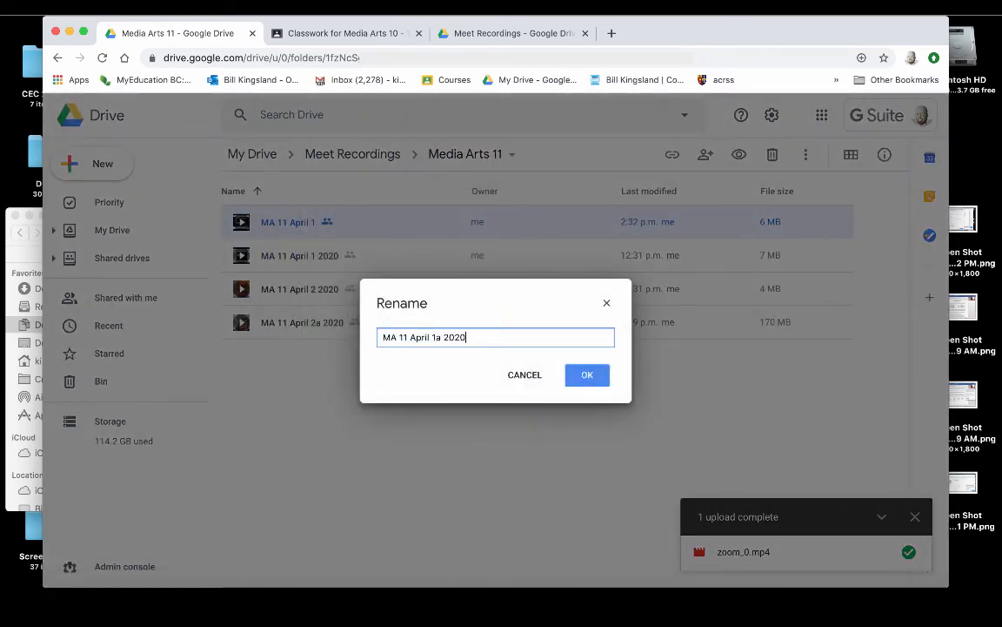
key("Return")
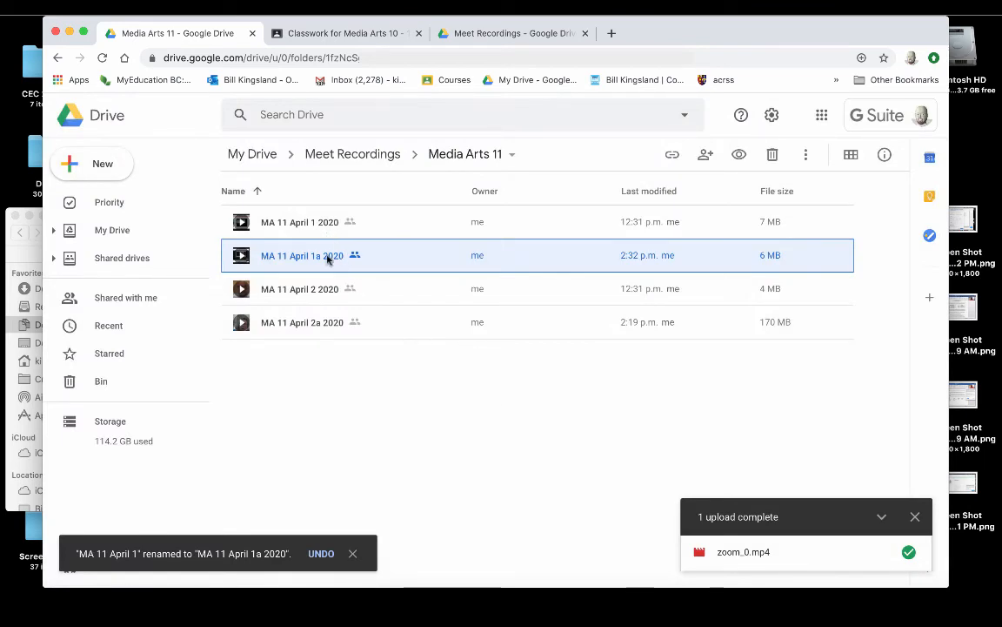
- Sort the recordings in the Media Arts 11 folder by last modified, and return to the Meet Recordings folder
left_click(651, 193)
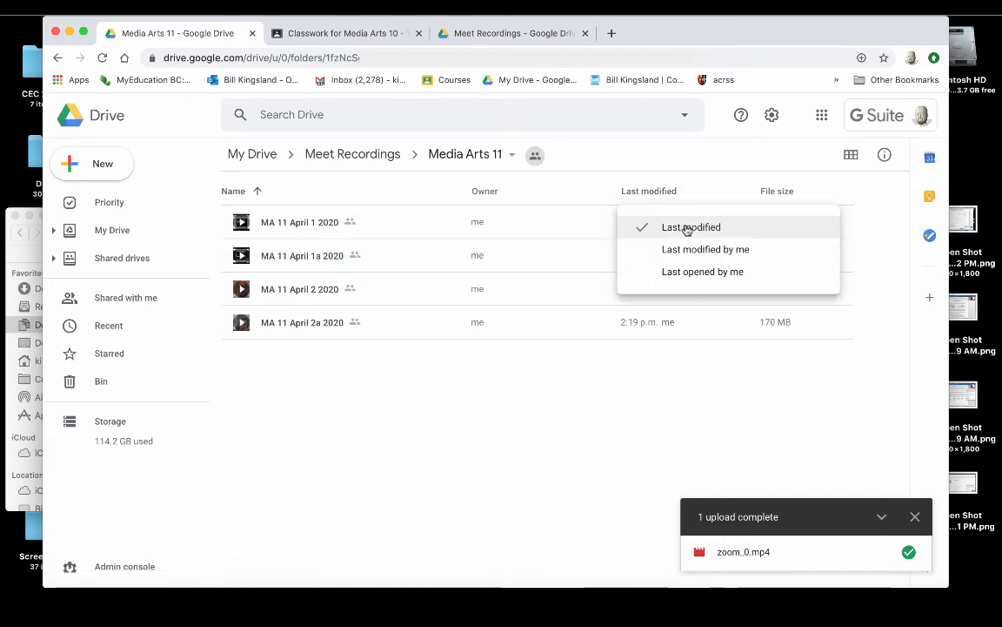
left_click(687, 228)
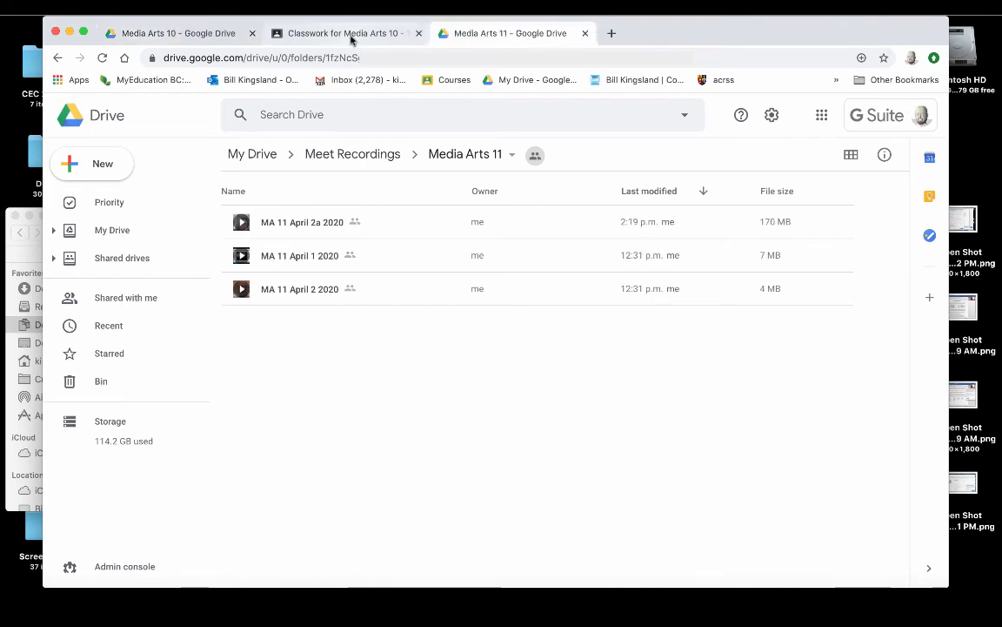
left_click(346, 36)
left_click(503, 37)
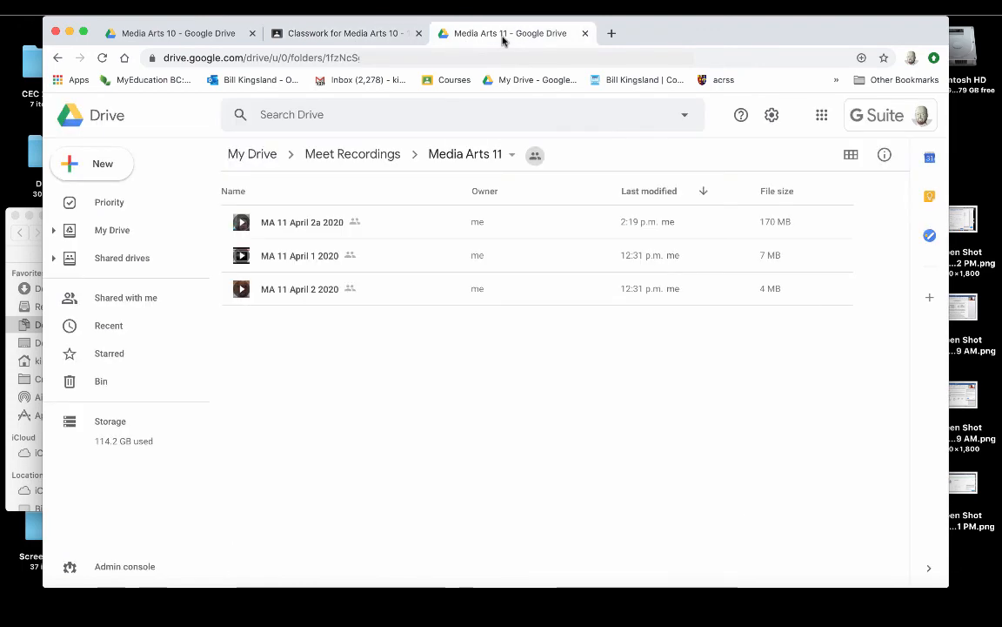
left_click(340, 154)
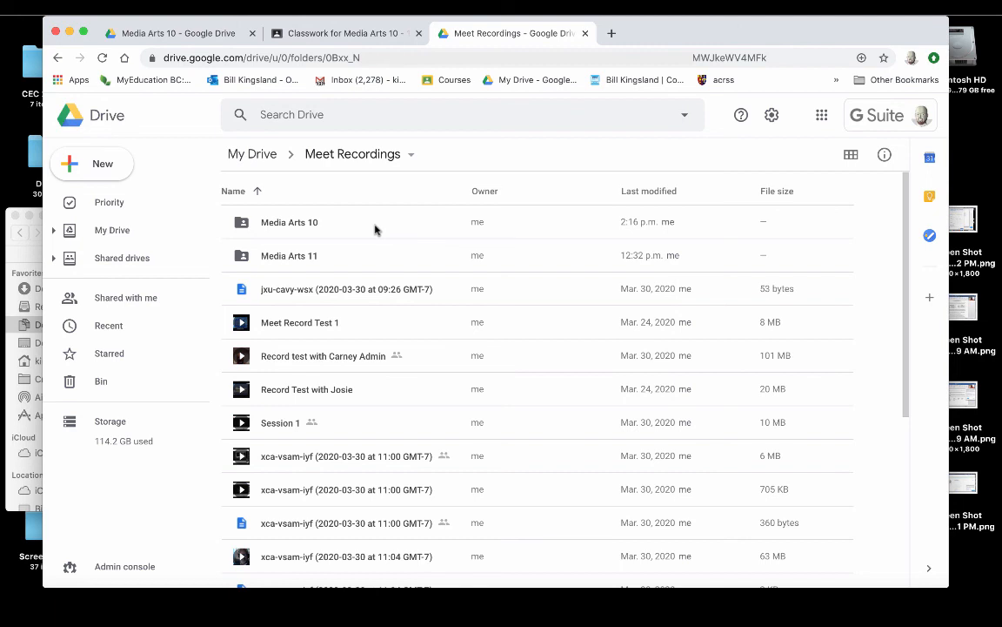
- Switch back to the Media Arts 10 Classwork page and create a new material titled Recorded Lessons
left_click(374, 33)
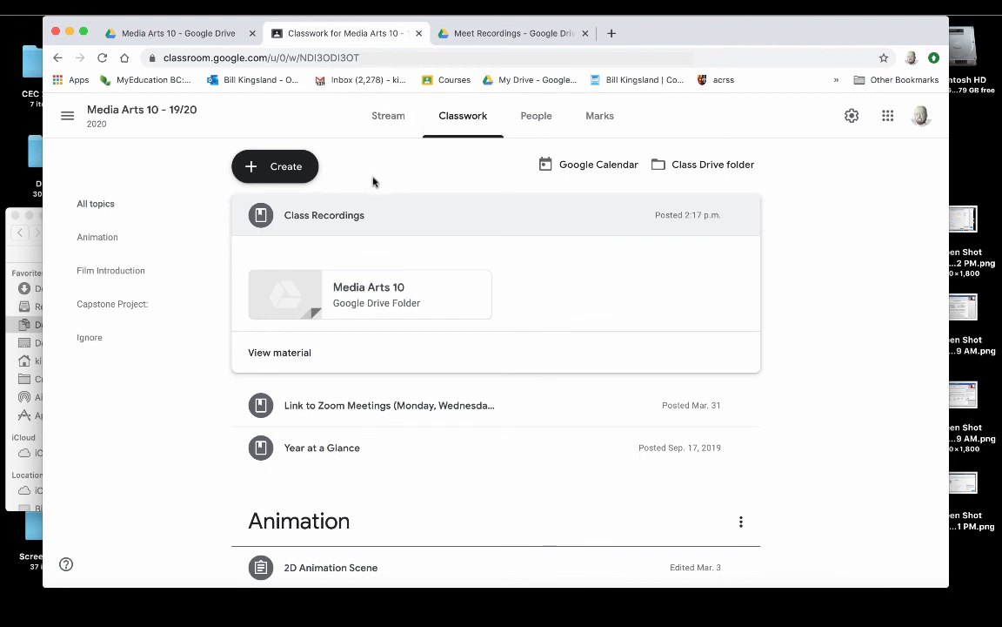
left_click(286, 169)
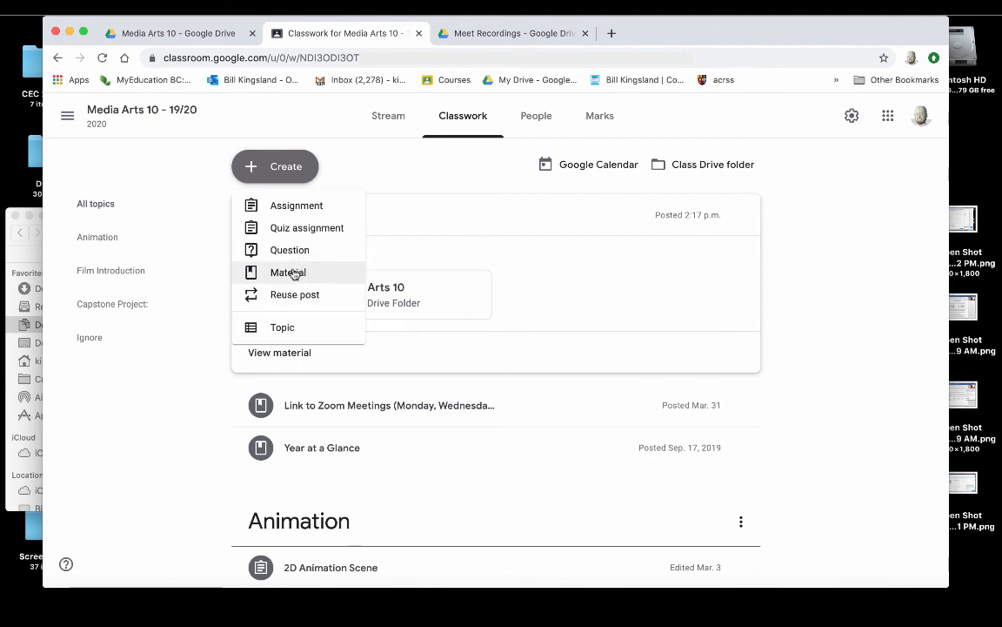
left_click(293, 275)
type("Recorded Lessons")
- Attach the copied Media Arts 10 folder link to the Recorded Lessons material
left_click(127, 314)
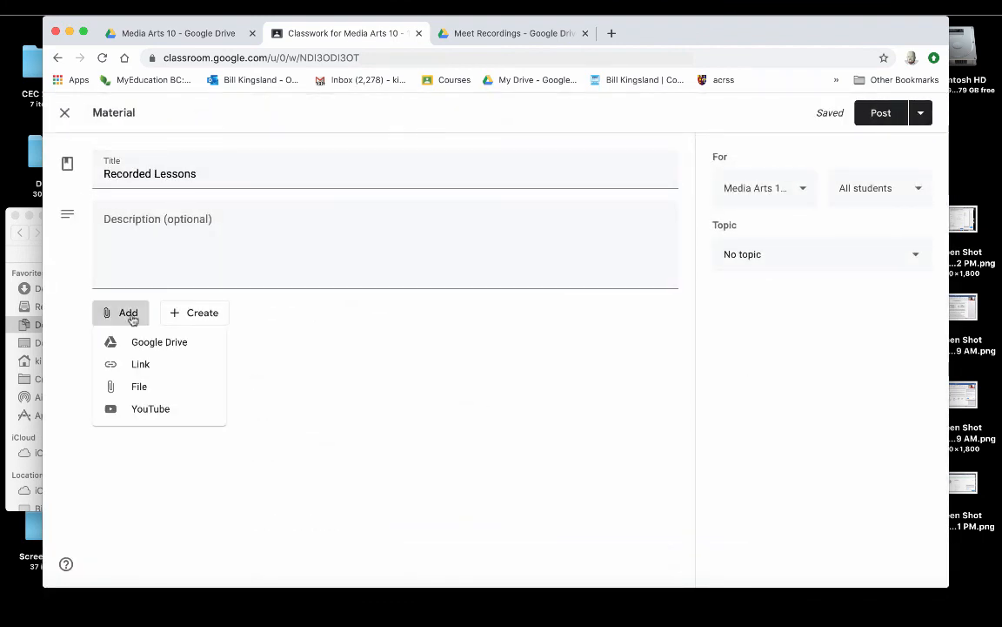
left_click(143, 364)
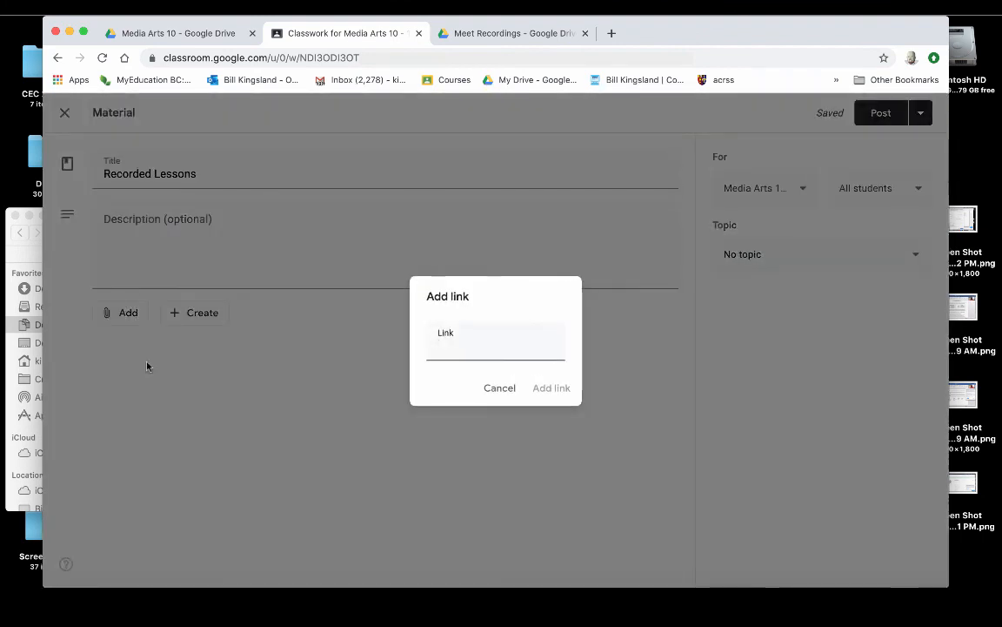
key("super+v")
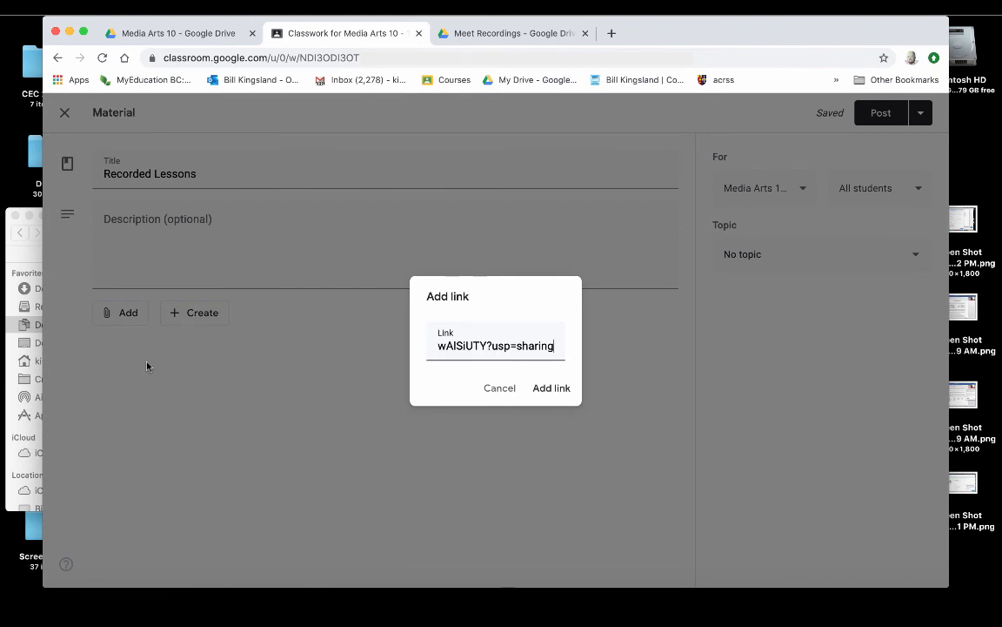
left_click(552, 388)
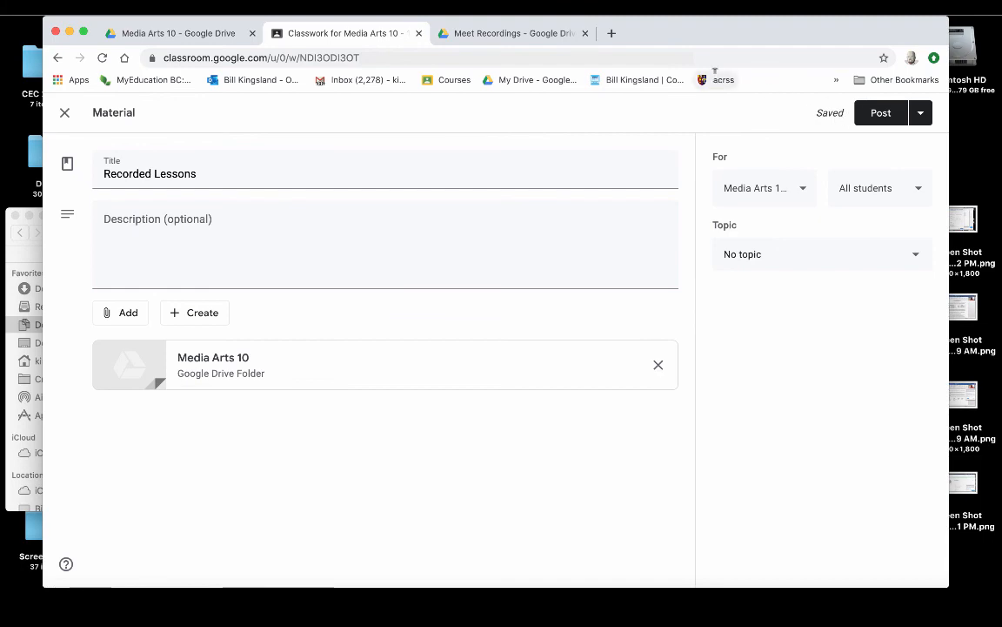
left_click(636, 15)
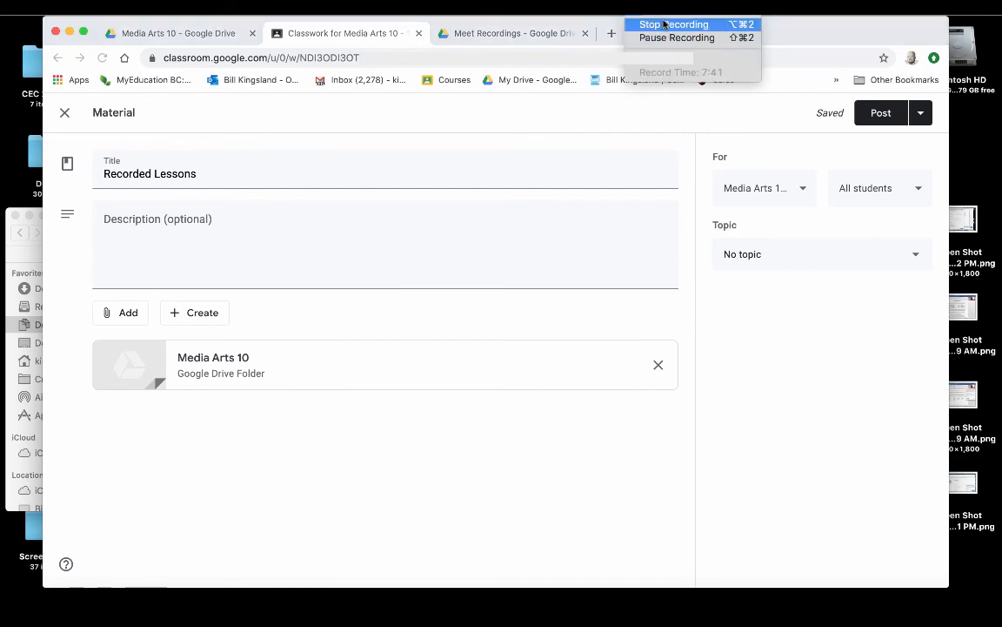